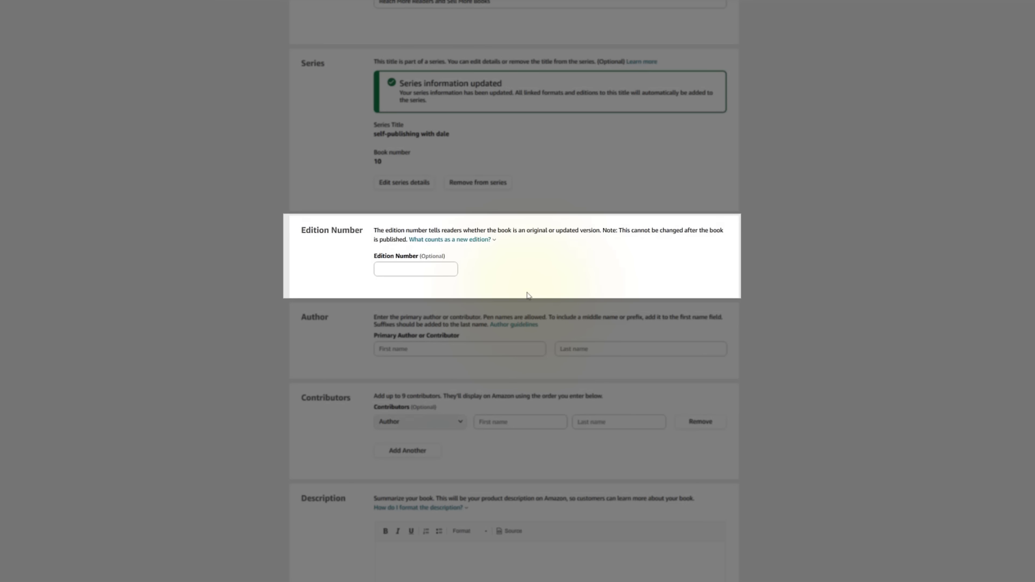
Enter the primary author's name, moving the surname into the Last name field.
{"action": "scroll", "coordinate": [527, 291], "scroll_direction": "down", "scroll_amount": 2}
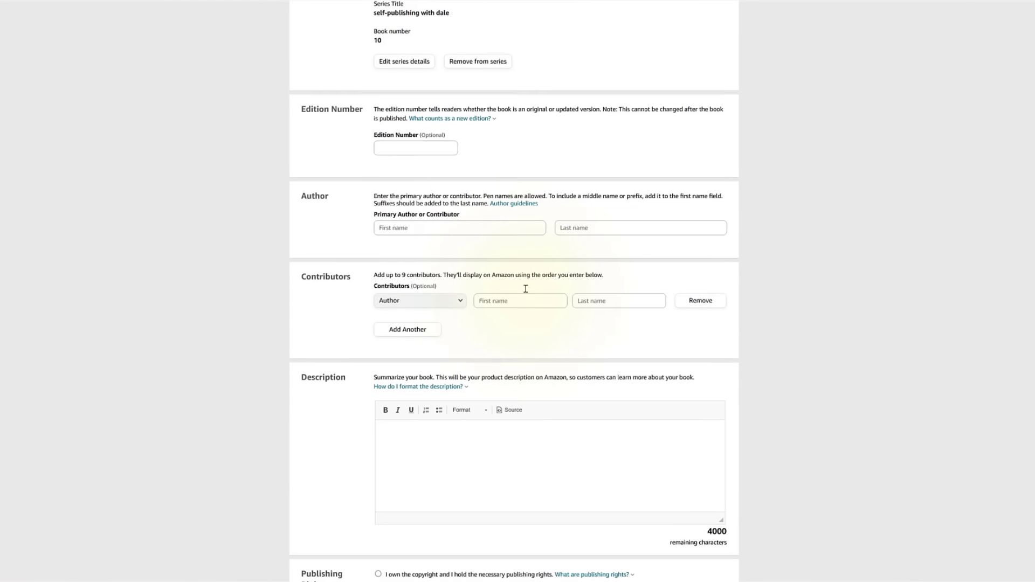
{"action": "left_click", "coordinate": [425, 219]}
{"action": "type", "text": "Dale L. Roberts"}
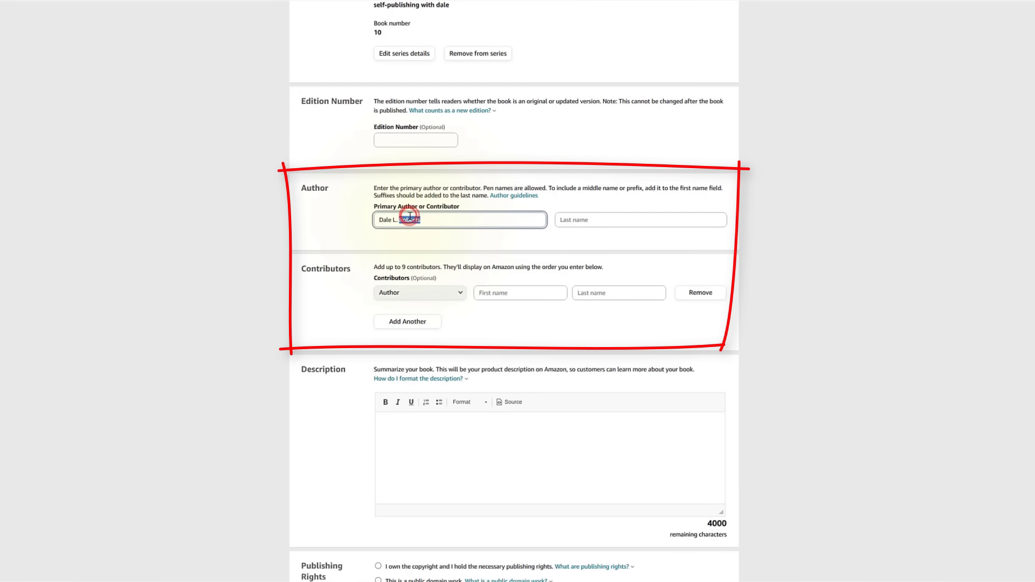
{"action": "key", "text": "ctrl+x"}
{"action": "left_click", "coordinate": [587, 221]}
{"action": "key", "text": "ctrl+v"}
{"action": "left_click", "coordinate": [411, 225]}
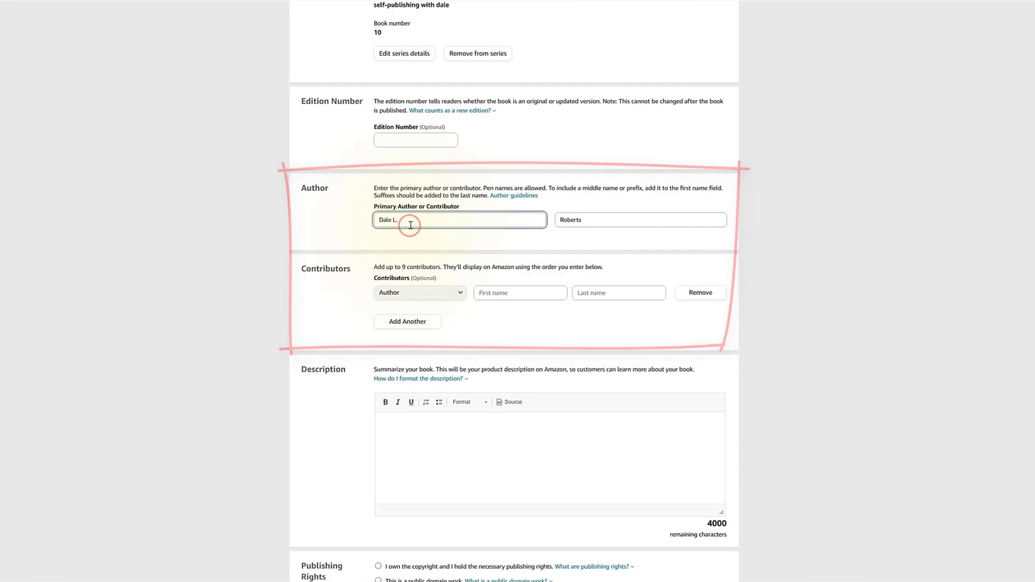
Paste the book description and add blank lines between its paragraphs and the closing 'Get Keywords for Books' line.
{"action": "scroll", "coordinate": [471, 324], "scroll_direction": "down", "scroll_amount": 2}
{"action": "left_click", "coordinate": [471, 326]}
{"action": "key", "text": "ctrl+v"}
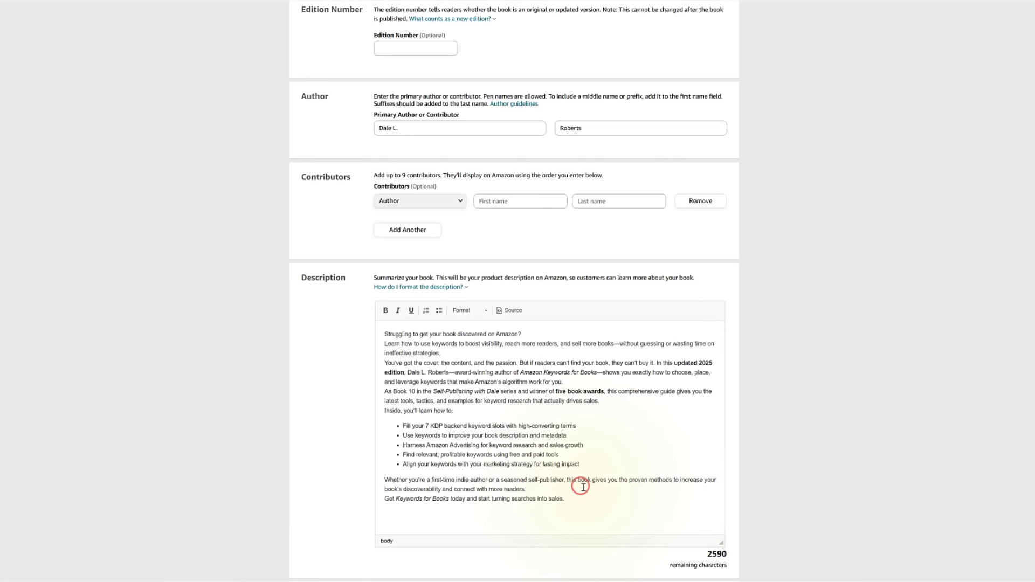
{"action": "left_click", "coordinate": [583, 488]}
{"action": "key", "text": "Return"}
{"action": "left_click", "coordinate": [568, 381]}
{"action": "key", "text": "Return"}
{"action": "left_click", "coordinate": [481, 353]}
{"action": "key", "text": "Return"}
{"action": "left_click", "coordinate": [528, 333]}
{"action": "key", "text": "Return"}
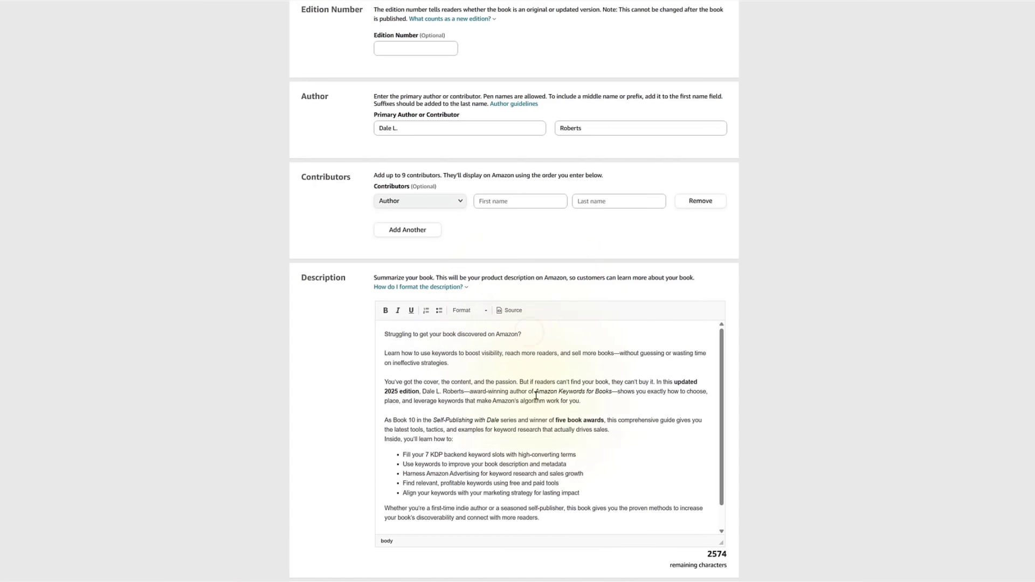
{"action": "scroll", "coordinate": [535, 395], "scroll_direction": "down", "scroll_amount": 5}
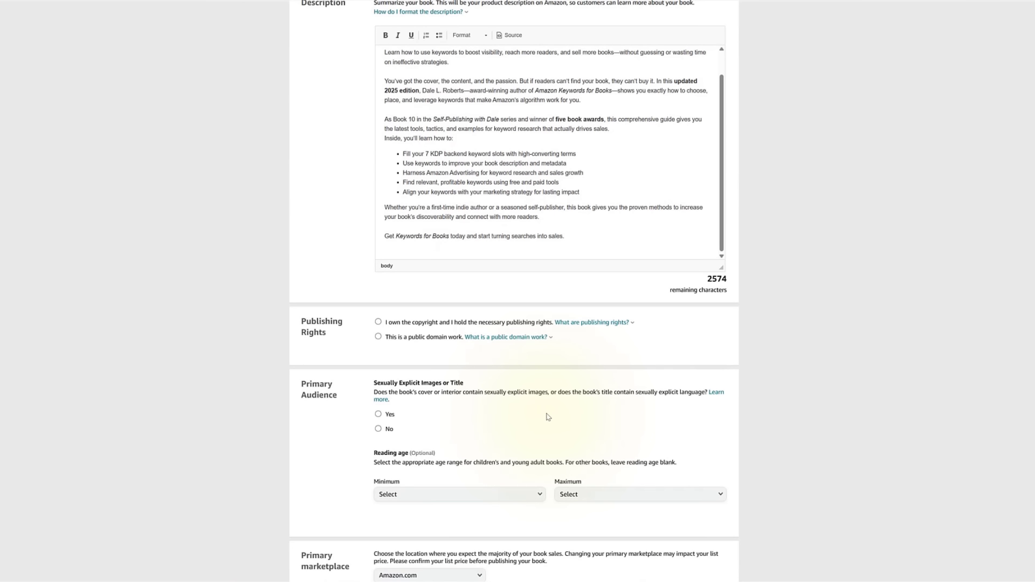
{"action": "scroll", "coordinate": [548, 417], "scroll_direction": "down", "scroll_amount": 2}
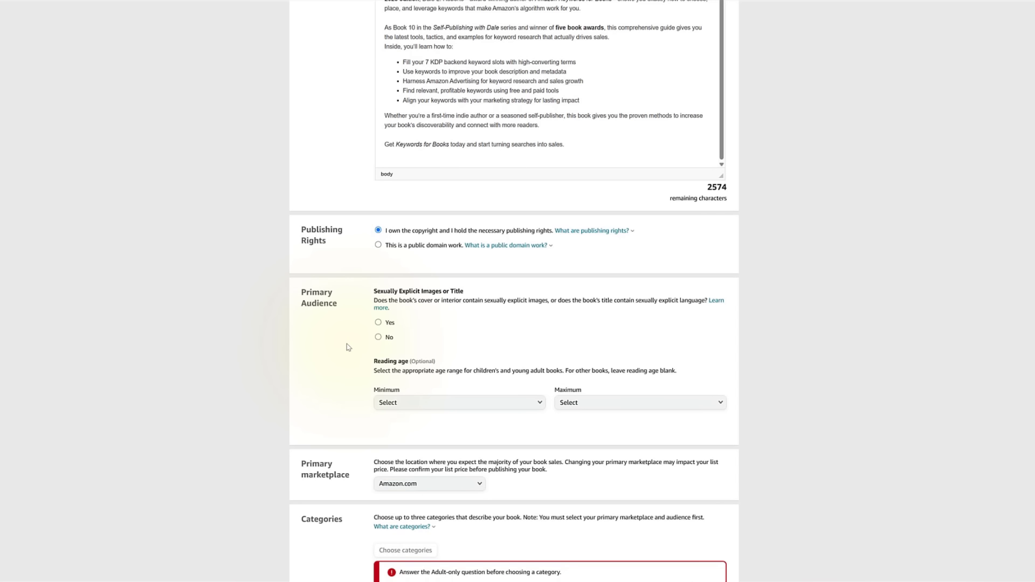
Answer No to sexually explicit images or title, leaving Amazon.com as the primary marketplace.
{"action": "left_click", "coordinate": [377, 338]}
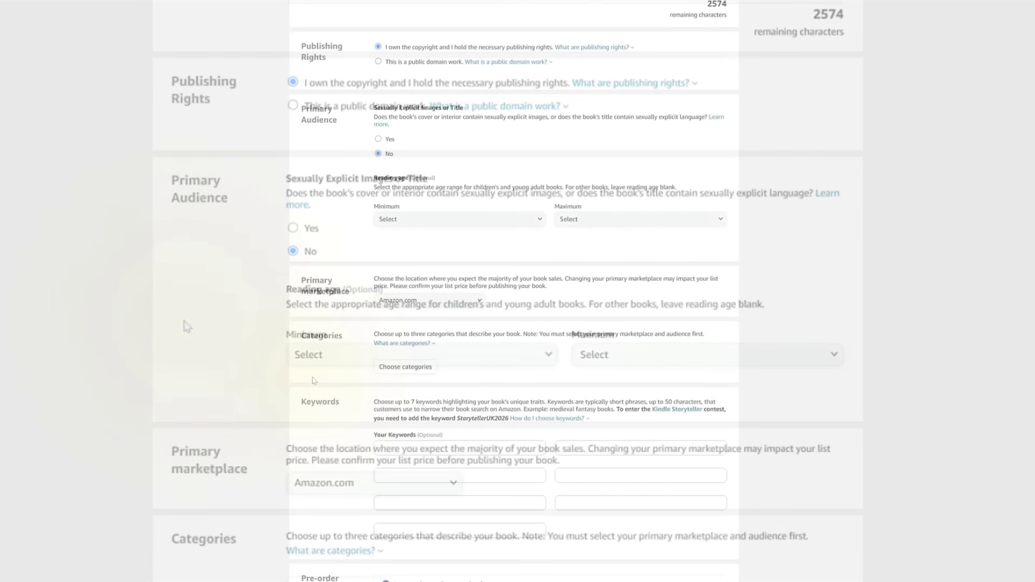
{"action": "scroll", "coordinate": [315, 379], "scroll_direction": "down", "scroll_amount": 3}
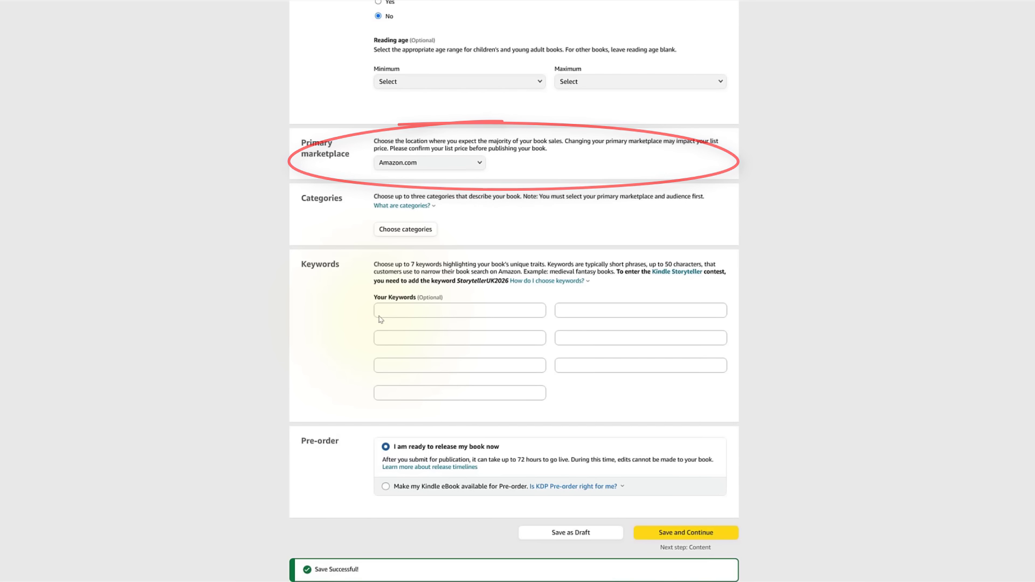
Add the category Reference › Writing, Research & Publishing Guides › Publishing & Books › Authorship.
{"action": "left_click", "coordinate": [406, 229]}
{"action": "left_click", "coordinate": [378, 285]}
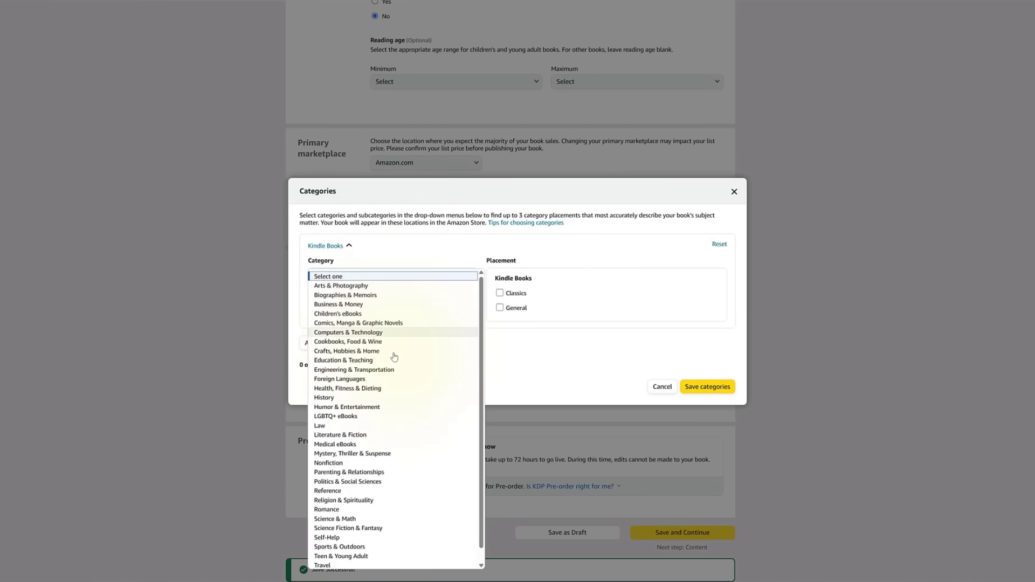
{"action": "scroll", "coordinate": [334, 474], "scroll_direction": "down", "scroll_amount": 1}
{"action": "left_click", "coordinate": [326, 474]}
{"action": "left_click", "coordinate": [381, 300]}
{"action": "left_click", "coordinate": [356, 446]}
{"action": "left_click", "coordinate": [378, 333]}
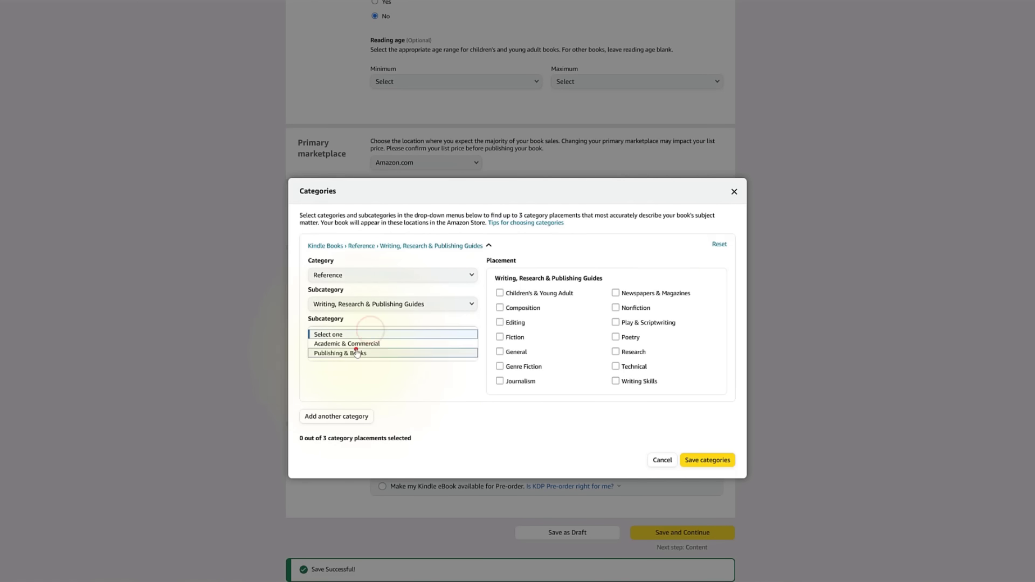
{"action": "left_click", "coordinate": [345, 353]}
{"action": "left_click", "coordinate": [499, 292]}
Add Business & Money › Business Development & Entrepreneurship › Marketing as the second category.
{"action": "left_click", "coordinate": [350, 371]}
{"action": "left_click", "coordinate": [391, 296]}
{"action": "left_click", "coordinate": [345, 51]}
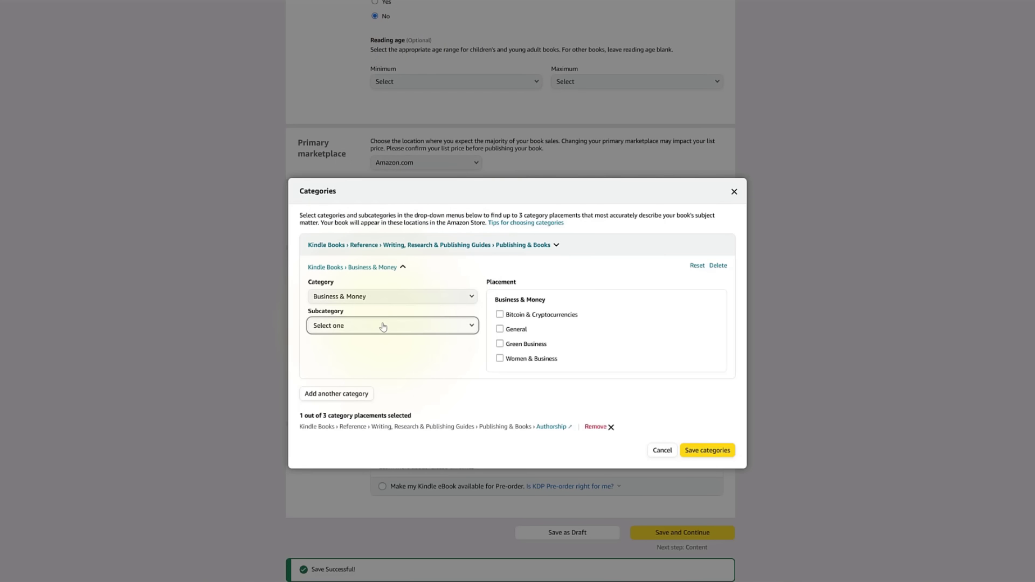
{"action": "left_click", "coordinate": [384, 326]}
{"action": "left_click", "coordinate": [366, 354]}
{"action": "left_click", "coordinate": [372, 355]}
{"action": "left_click", "coordinate": [616, 314]}
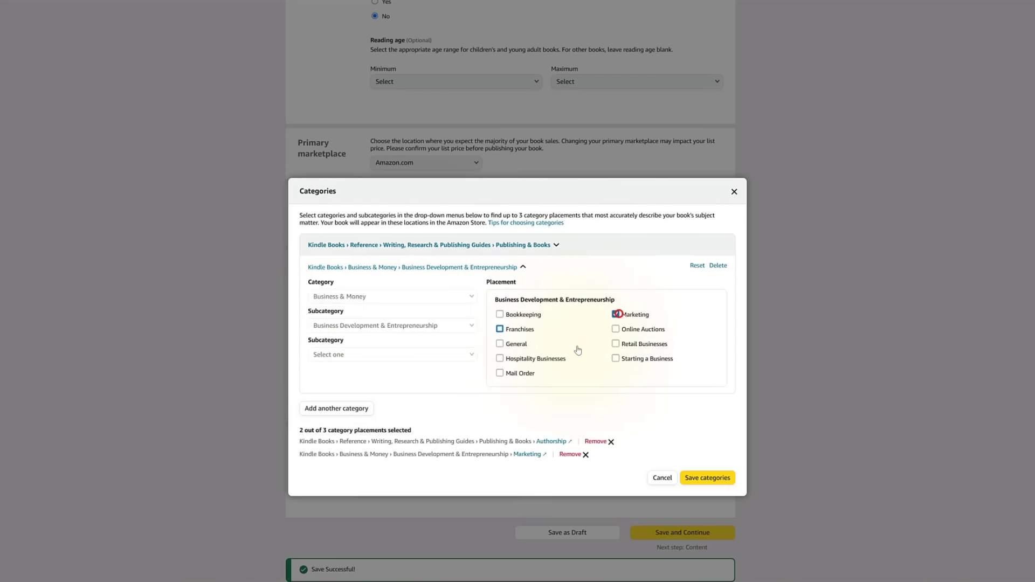
{"action": "left_click", "coordinate": [336, 408]}
Add Business & Money › Marketing & Sales › Consumer Behavior as the third category.
{"action": "left_click", "coordinate": [388, 318]}
{"action": "left_click", "coordinate": [377, 54]}
{"action": "left_click", "coordinate": [400, 346]}
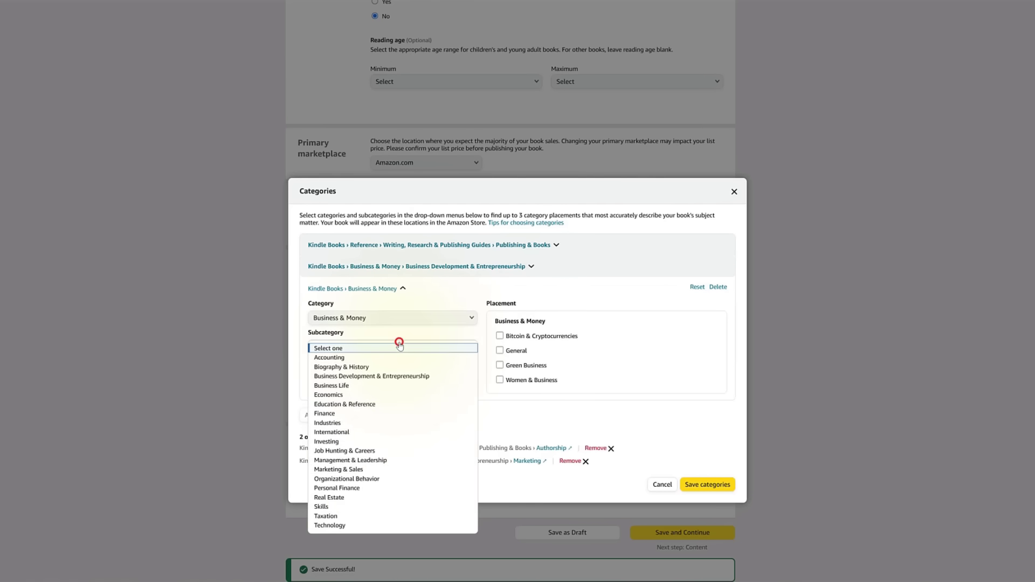
{"action": "left_click", "coordinate": [388, 470]}
{"action": "left_click", "coordinate": [500, 335]}
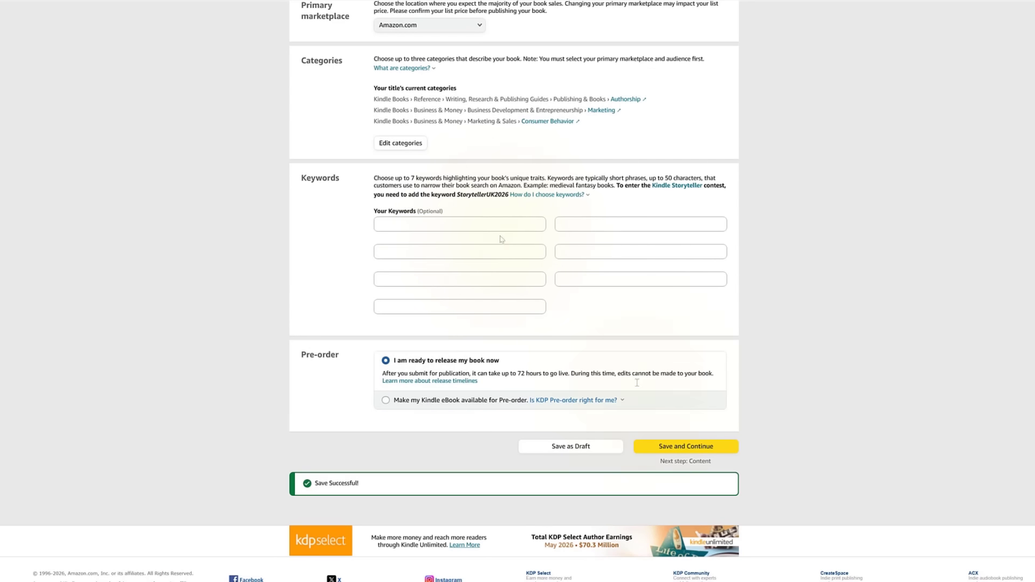
Paste six keyword phrases, starting with 'Kdp Sales Long Tail Keywords', into the keyword slots.
{"action": "left_click", "coordinate": [492, 226]}
{"action": "key", "text": "ctrl+v"}
{"action": "left_click", "coordinate": [608, 224]}
{"action": "key", "text": "ctrl+v"}
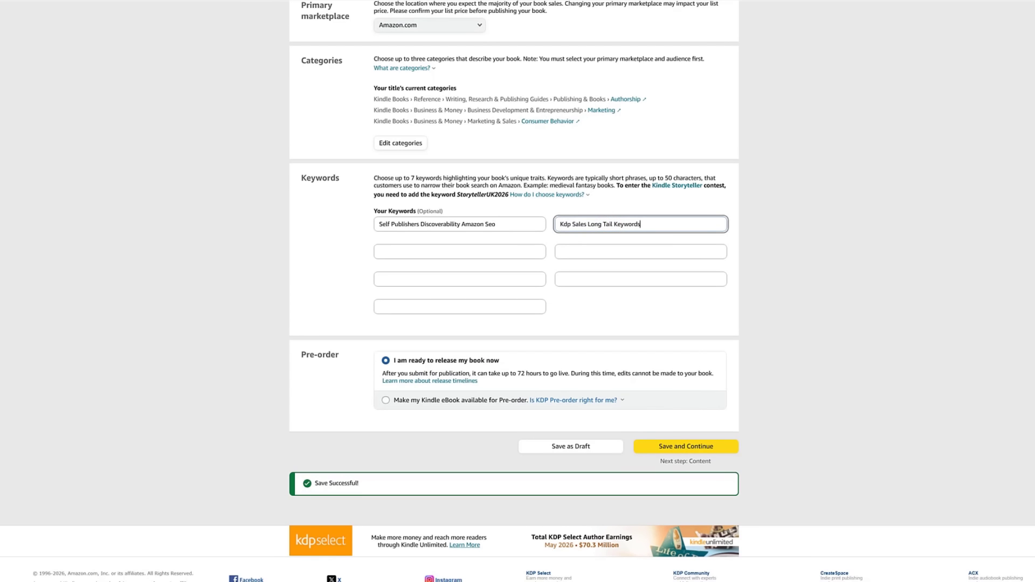
{"action": "left_click", "coordinate": [504, 252]}
{"action": "key", "text": "ctrl+v"}
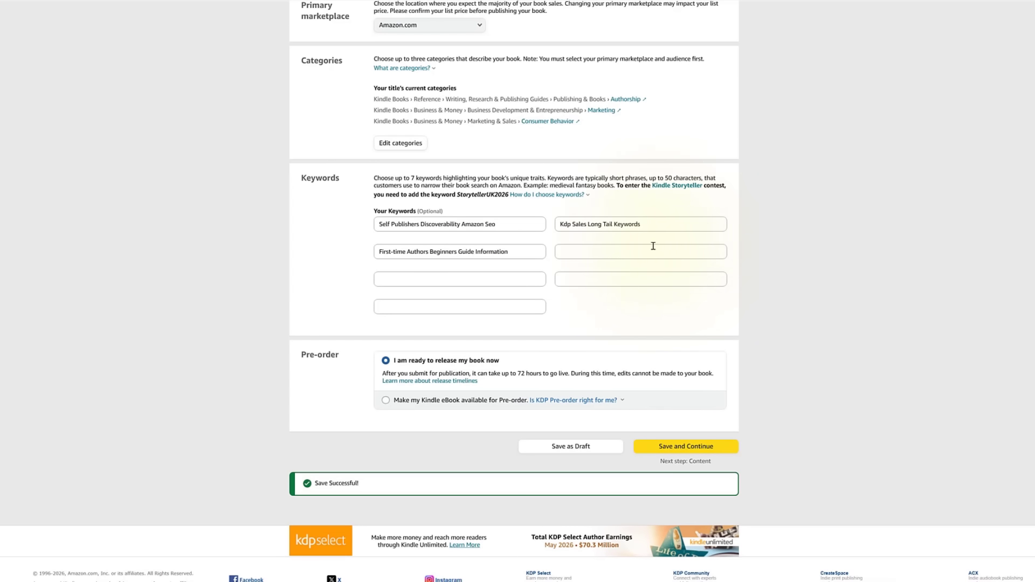
{"action": "left_click", "coordinate": [653, 246]}
{"action": "key", "text": "ctrl+v"}
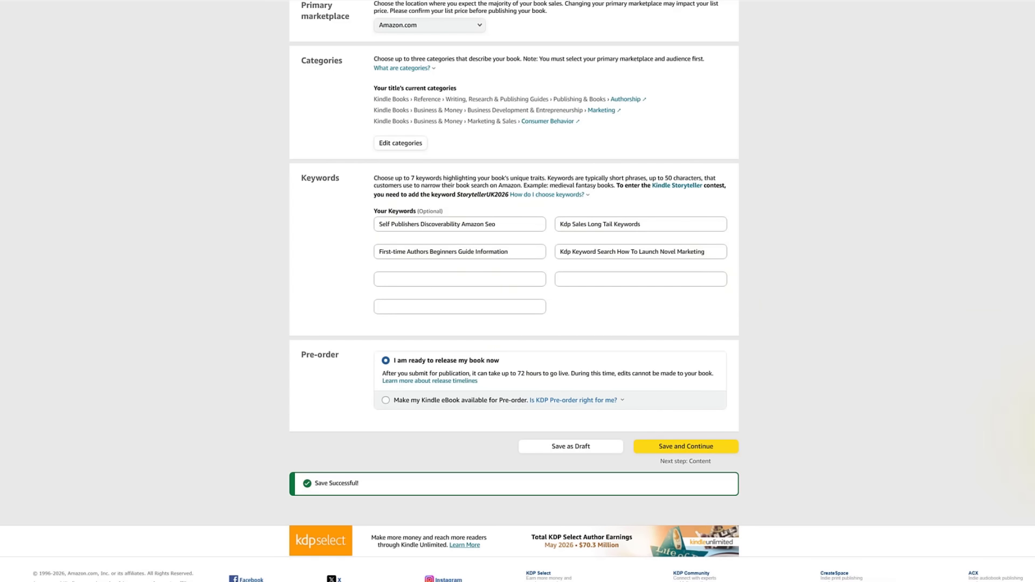
{"action": "left_click", "coordinate": [429, 273]}
{"action": "type", "text": "Independent Publishing Consumer Strategies"}
{"action": "left_click", "coordinate": [577, 273]}
{"action": "type", "text": "Learning Writing Amazon Sales Making Money"}
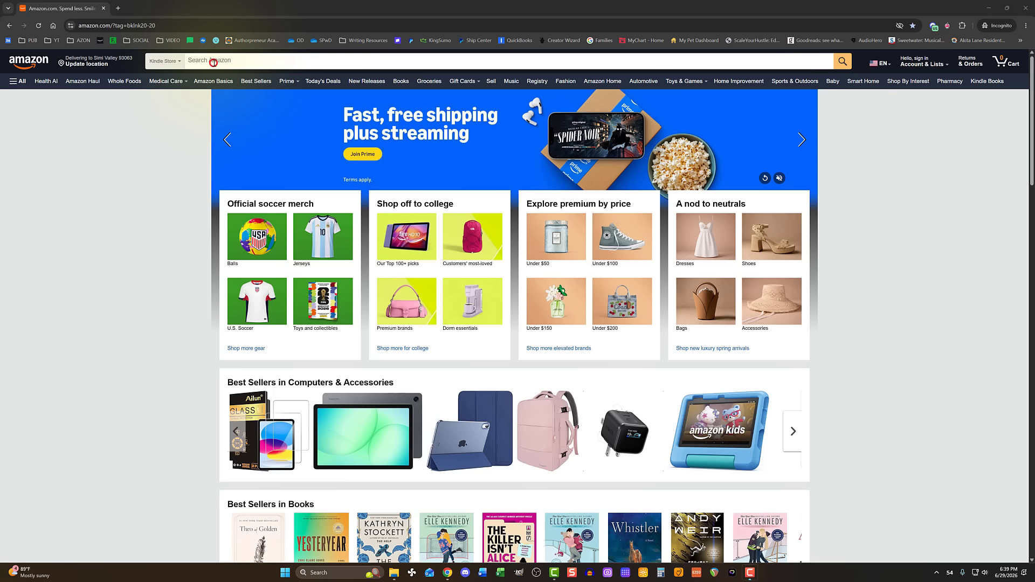
{"action": "left_click", "coordinate": [214, 61]}
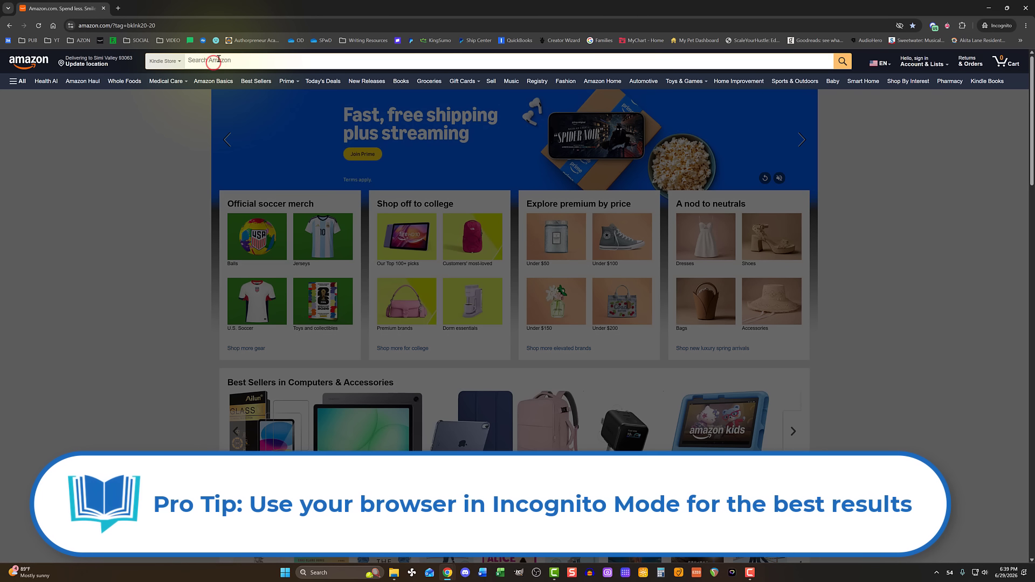
Search Amazon for 'SELF PUBLISHIN', then trim the text to see different autocomplete suggestions.
{"action": "type", "text": "SELF PUBLISHIN"}
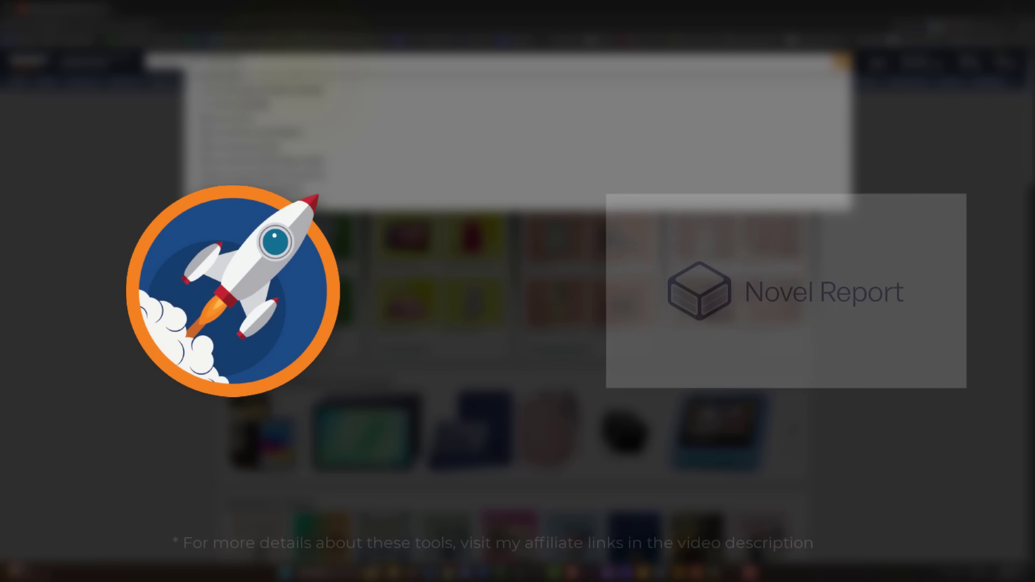
{"action": "key", "text": "BackSpace"}
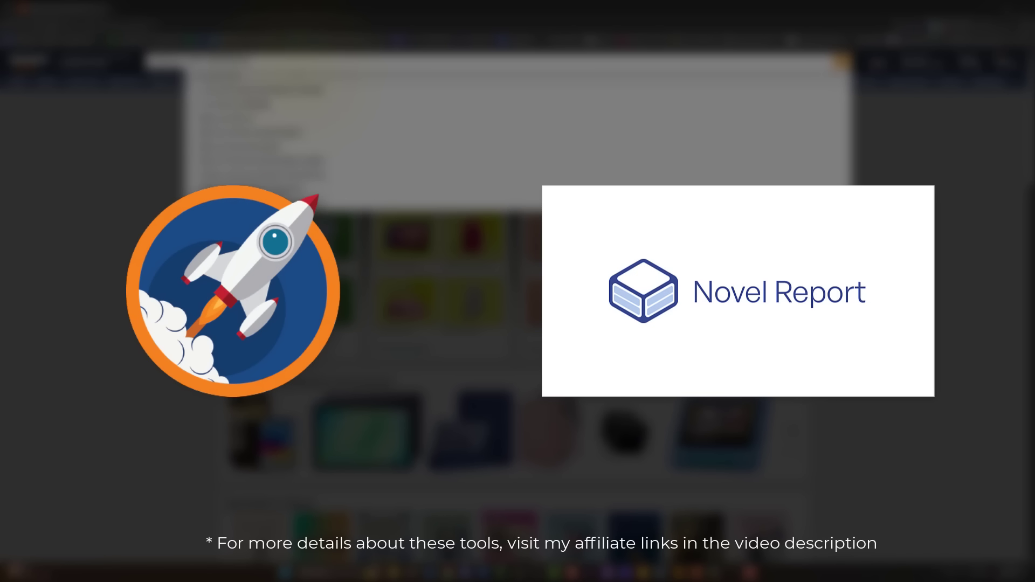
{"action": "key", "text": "BackSpace"}
{"action": "key", "text": "BackSpace"}
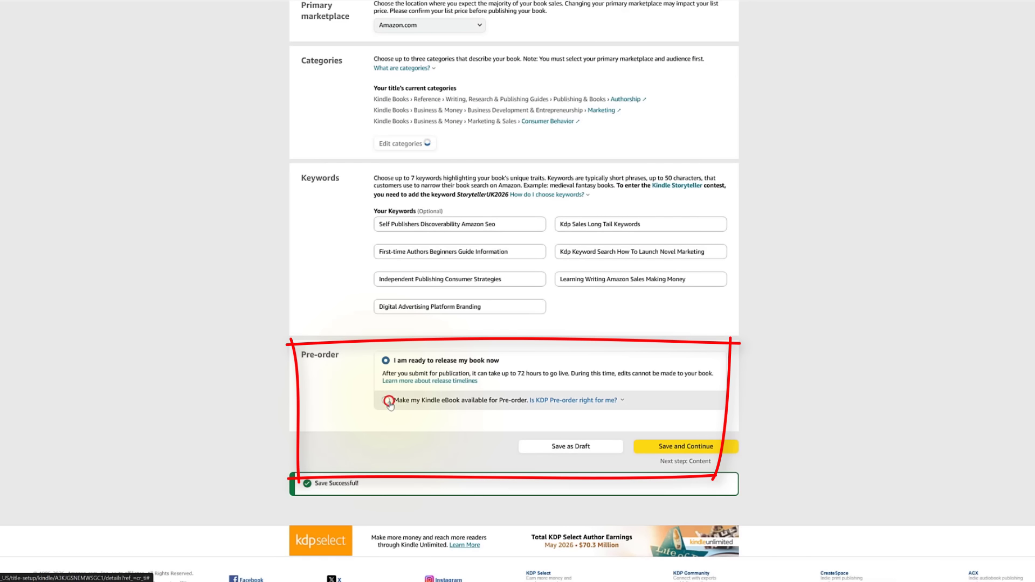
Make the eBook available for pre-order with a July 1, 2026 release date and save.
{"action": "left_click", "coordinate": [386, 402]}
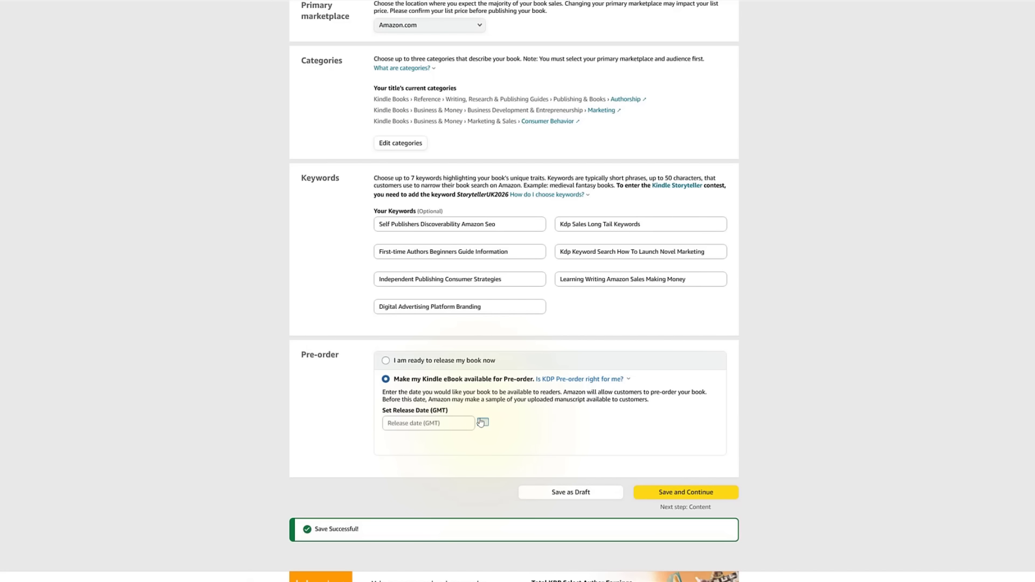
{"action": "left_click", "coordinate": [481, 422]}
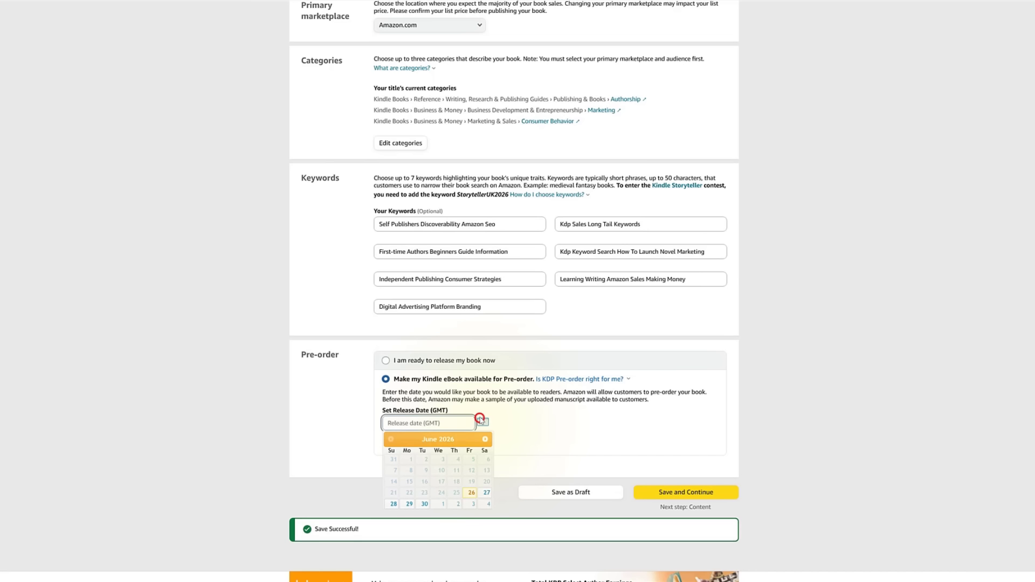
{"action": "left_click", "coordinate": [440, 503]}
{"action": "scroll", "coordinate": [531, 434], "scroll_direction": "down", "scroll_amount": 2}
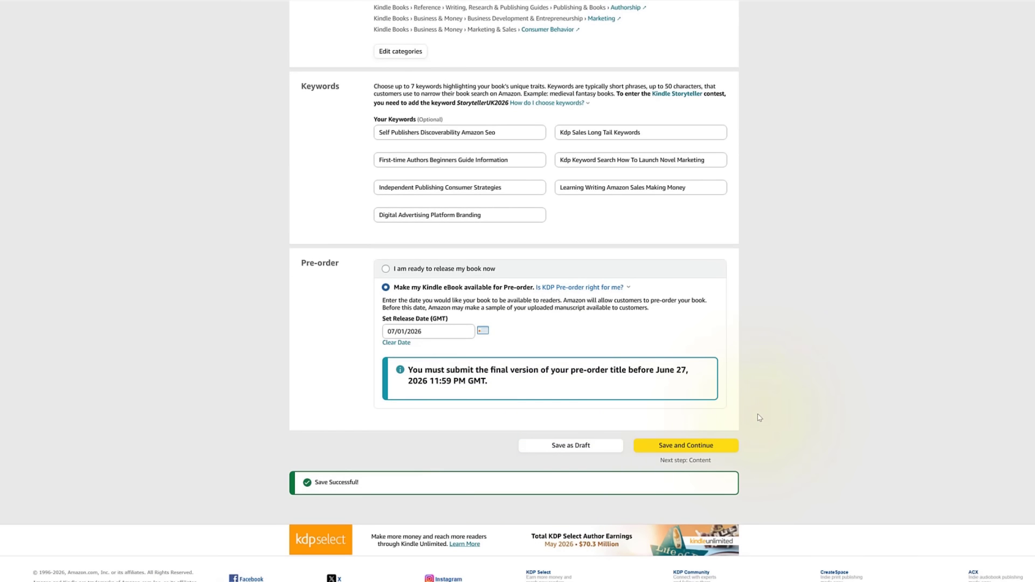
{"action": "left_click", "coordinate": [669, 446]}
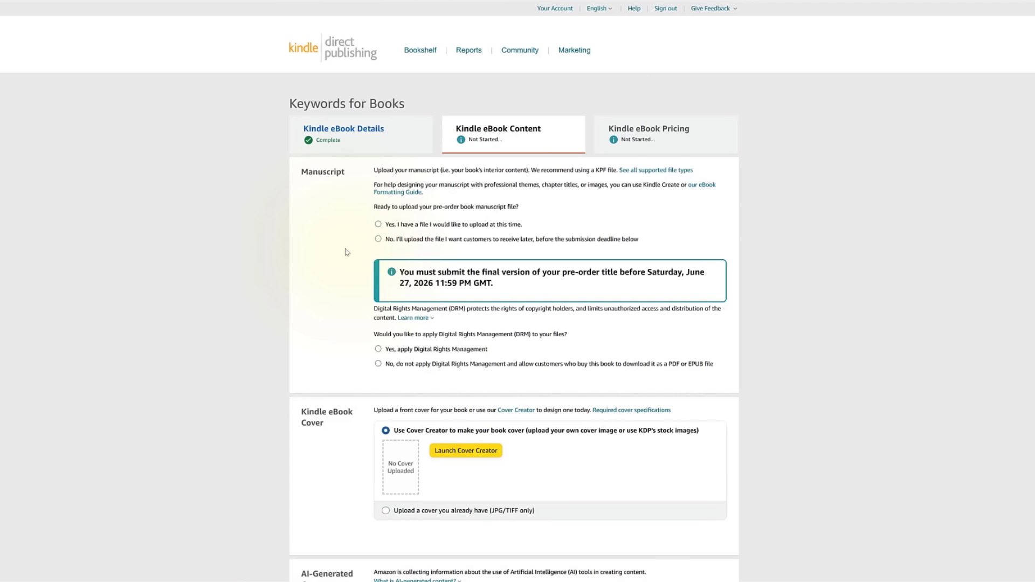
Upload the Keywords for Books EPUB manuscript from the book assets folder under Books.
{"action": "left_click", "coordinate": [378, 224]}
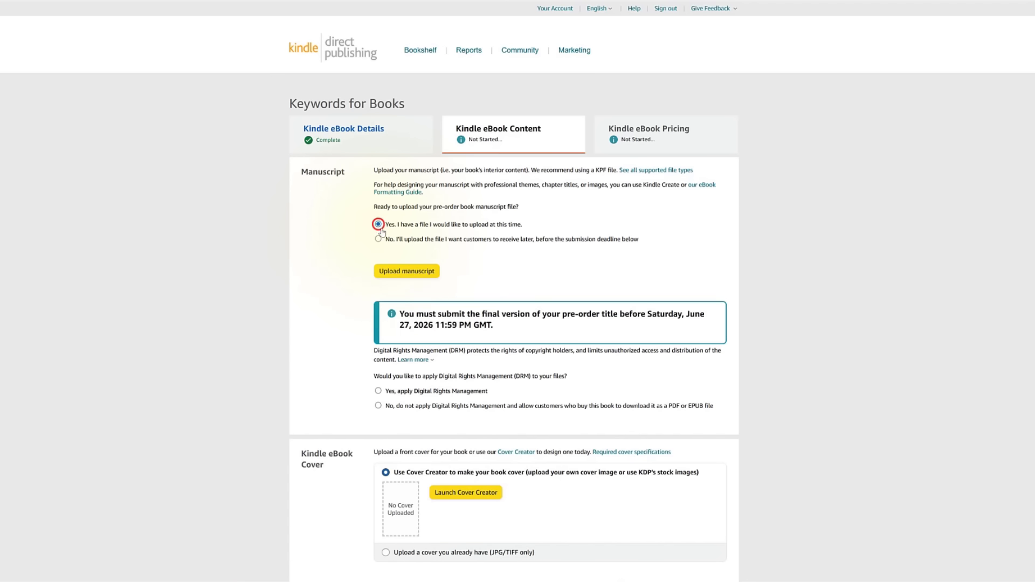
{"action": "left_click", "coordinate": [402, 272]}
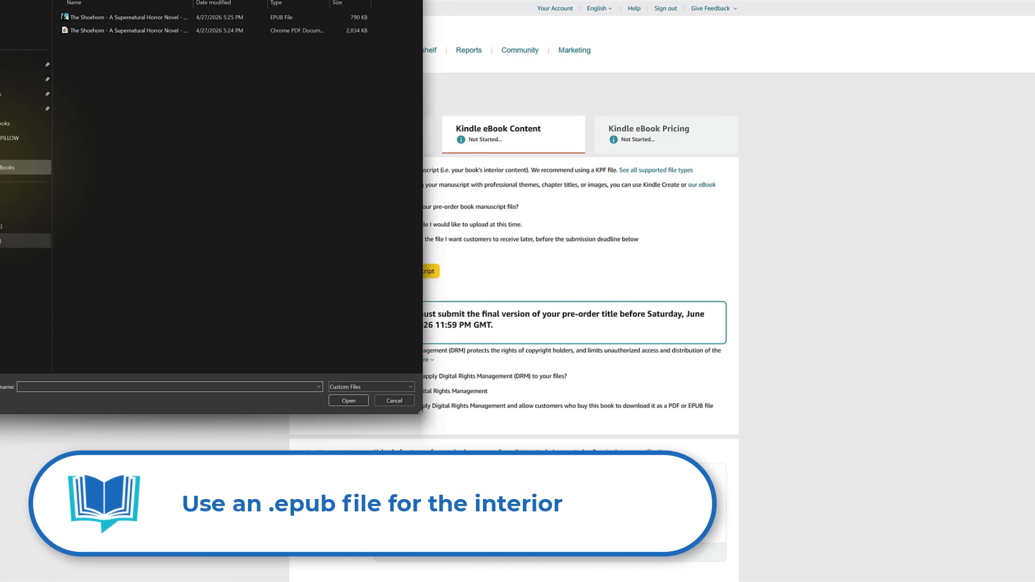
{"action": "left_click", "coordinate": [22, 167]}
{"action": "double_click", "coordinate": [89, 46]}
{"action": "double_click", "coordinate": [80, 33]}
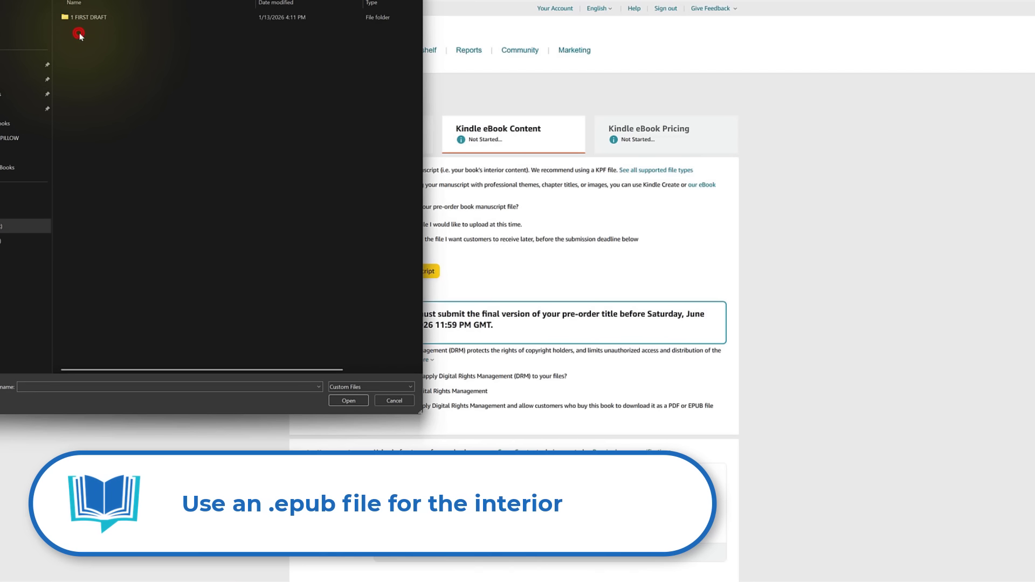
{"action": "double_click", "coordinate": [85, 14]}
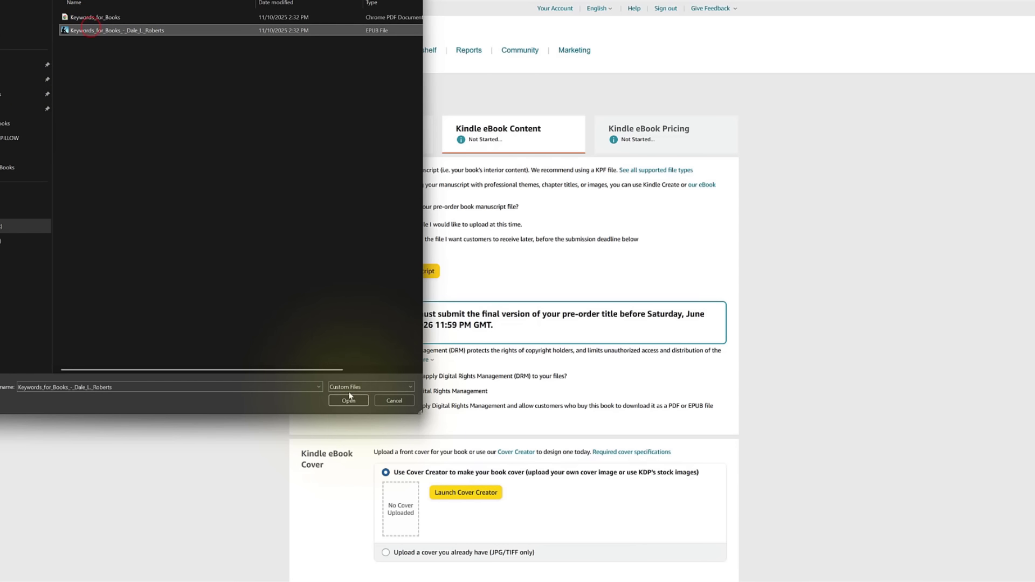
{"action": "left_click", "coordinate": [349, 401]}
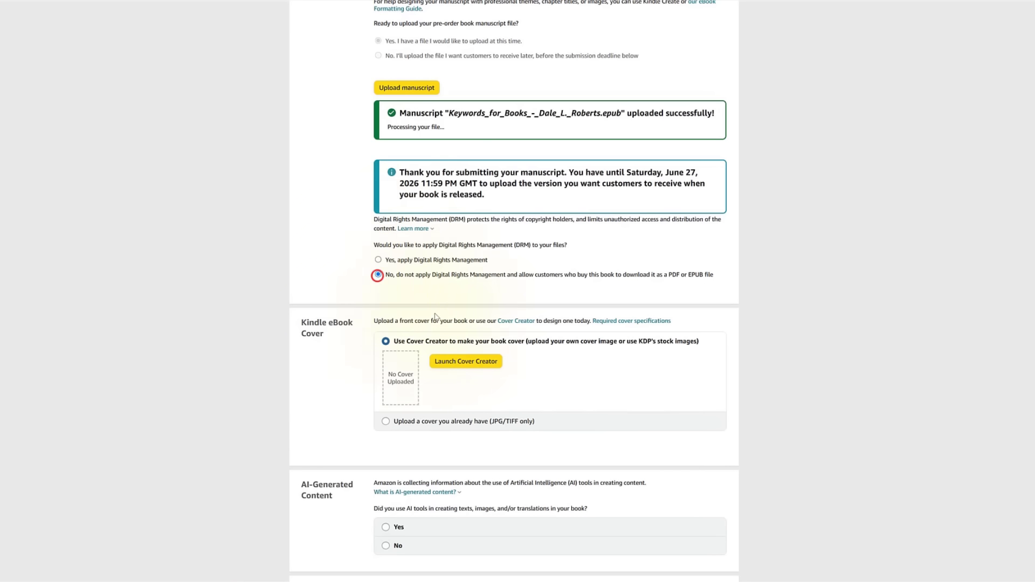
{"action": "scroll", "coordinate": [482, 370], "scroll_direction": "down", "scroll_amount": 1}
Upload the existing ebook cover image from the 4 FINAL DRAFT folder.
{"action": "left_click", "coordinate": [471, 381]}
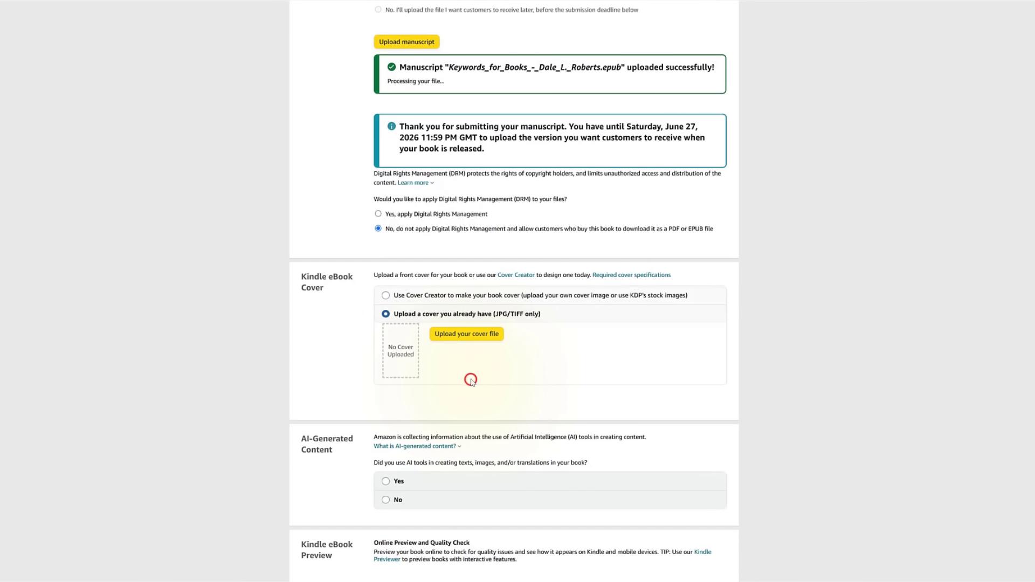
{"action": "left_click", "coordinate": [468, 334]}
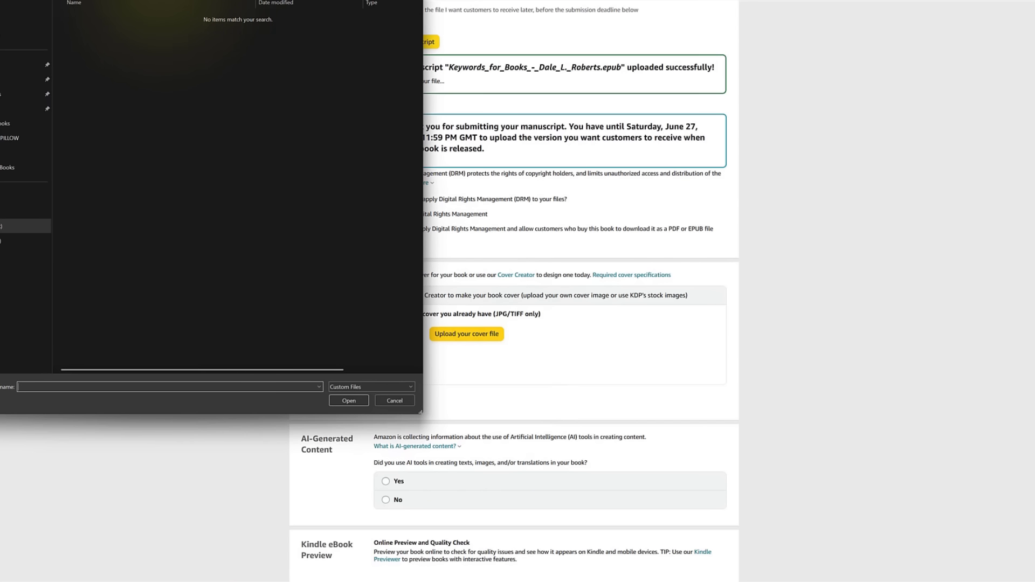
{"action": "left_click", "coordinate": [117, 17]}
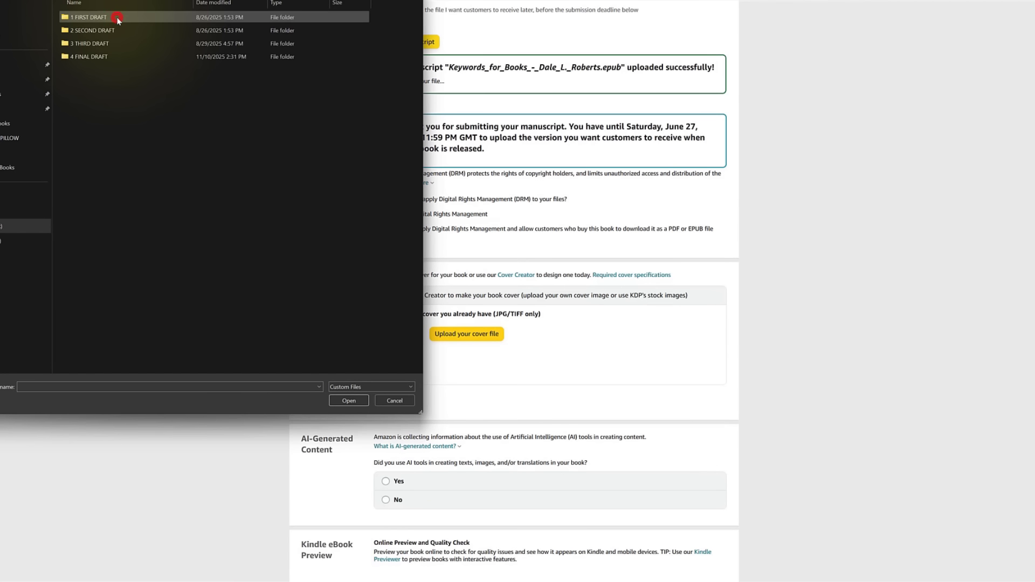
{"action": "double_click", "coordinate": [113, 55]}
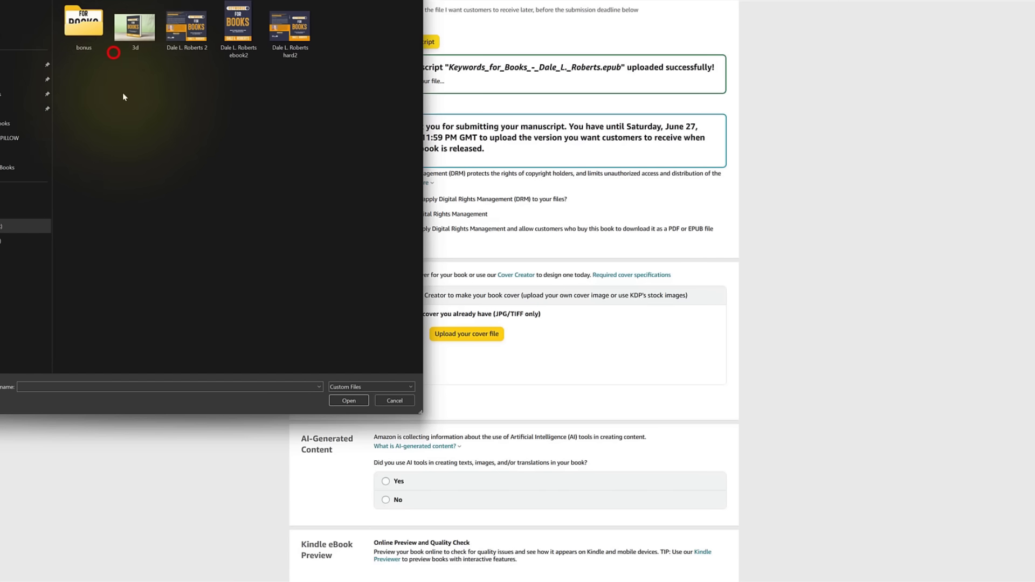
{"action": "left_click", "coordinate": [233, 48]}
{"action": "left_click", "coordinate": [354, 401]}
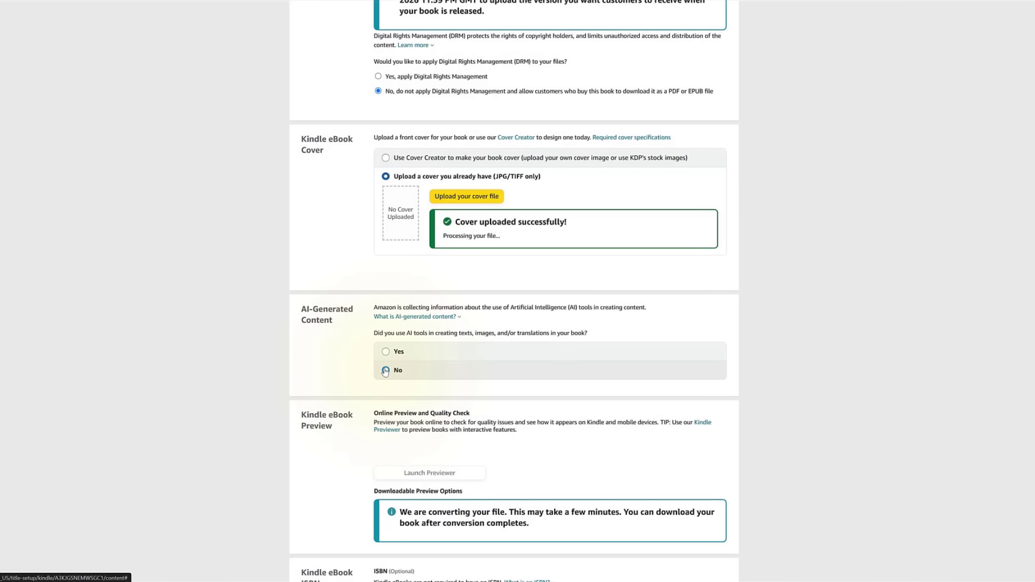
{"action": "left_click", "coordinate": [384, 370]}
Answer No to the AI-generated content question after reviewing the Texts choices.
{"action": "left_click", "coordinate": [385, 352]}
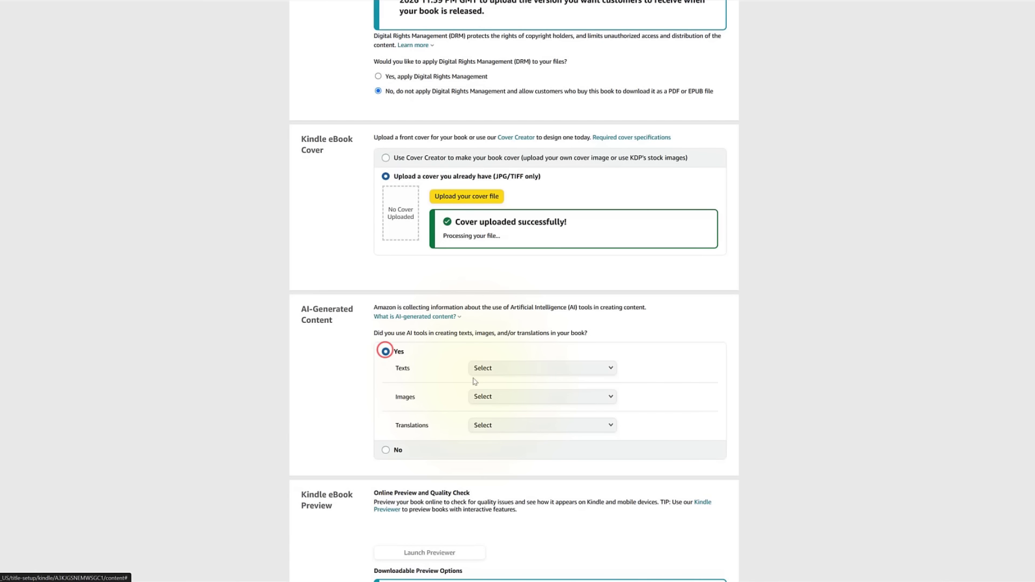
{"action": "left_click", "coordinate": [486, 366]}
{"action": "left_click", "coordinate": [466, 360]}
{"action": "left_click", "coordinate": [386, 450]}
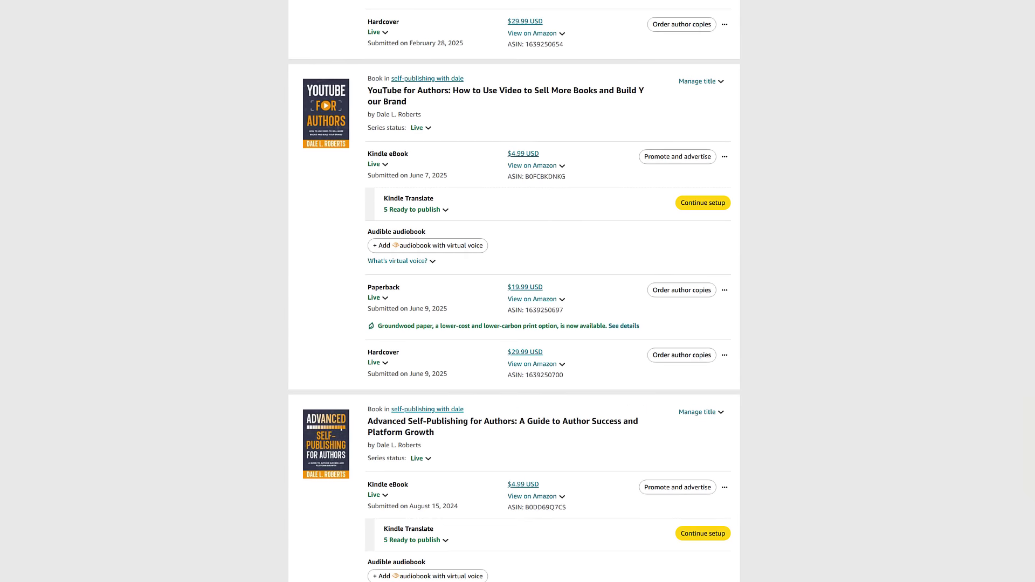
{"action": "scroll", "coordinate": [514, 291], "scroll_direction": "down", "scroll_amount": 10}
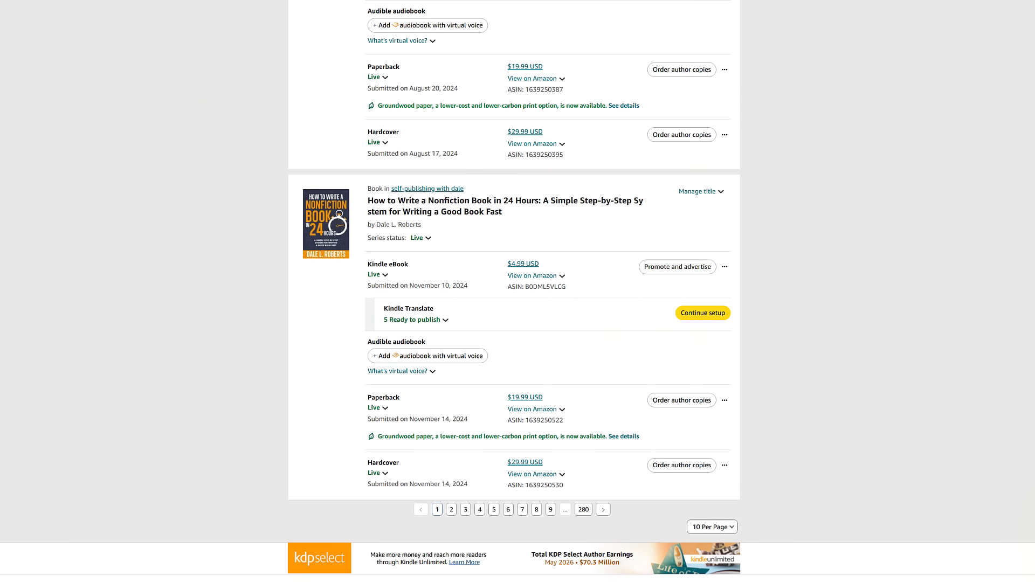
{"action": "scroll", "coordinate": [455, 470], "scroll_direction": "down", "scroll_amount": 2}
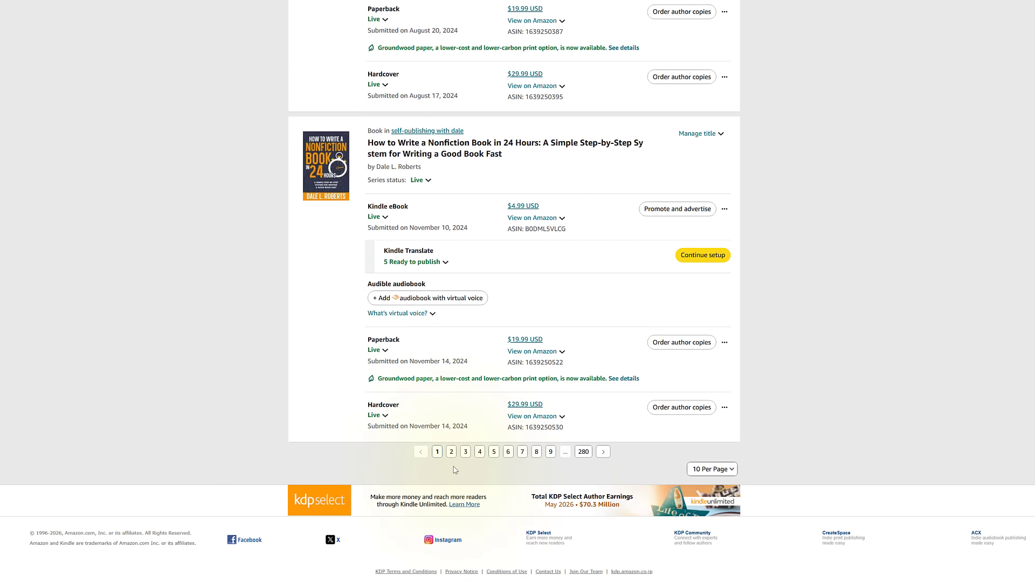
{"action": "left_click", "coordinate": [551, 573]}
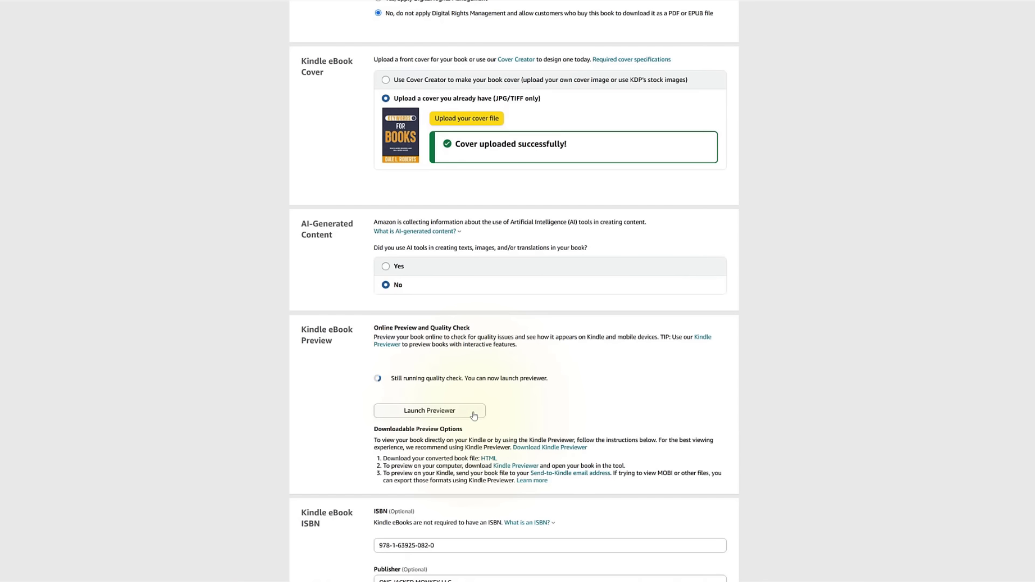
Browse the preview from KEYWORDS 101 to the RESOURCES section, then close the previewer.
{"action": "left_click", "coordinate": [474, 415]}
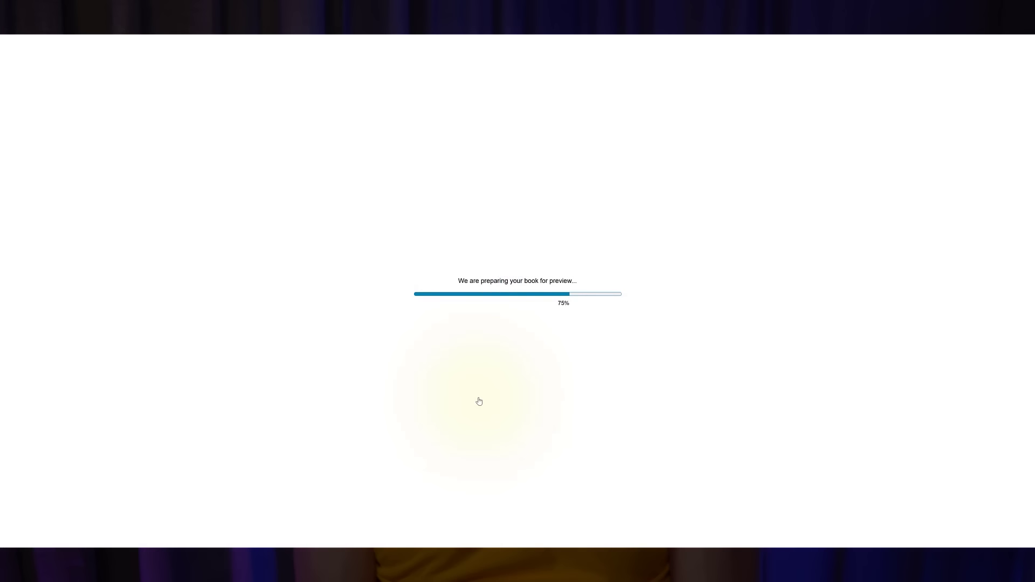
{"action": "key", "text": "Right"}
{"action": "key", "text": "Right"}
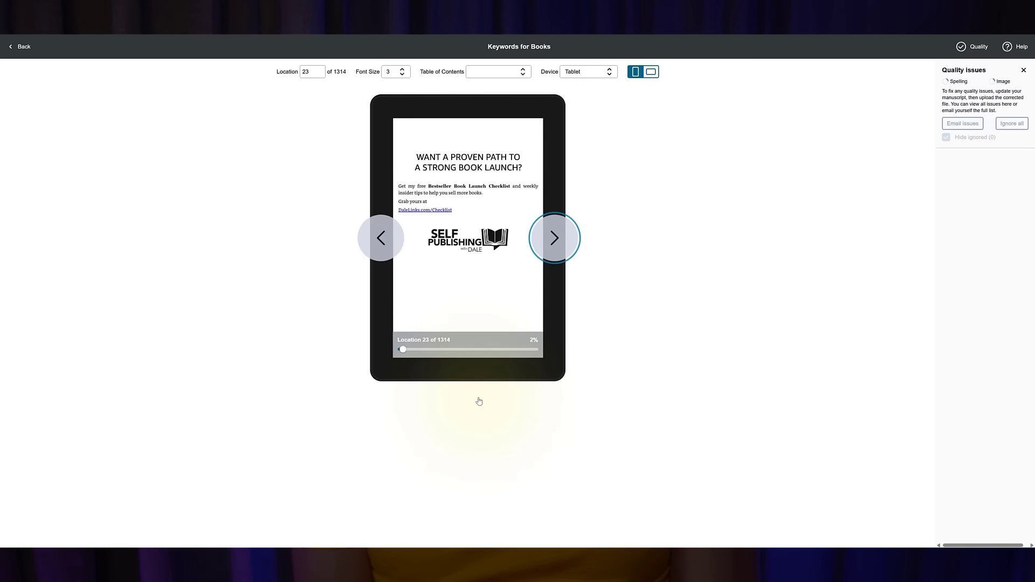
{"action": "key", "text": "Right"}
{"action": "key", "text": "Right"}
{"action": "key", "text": "Right"}
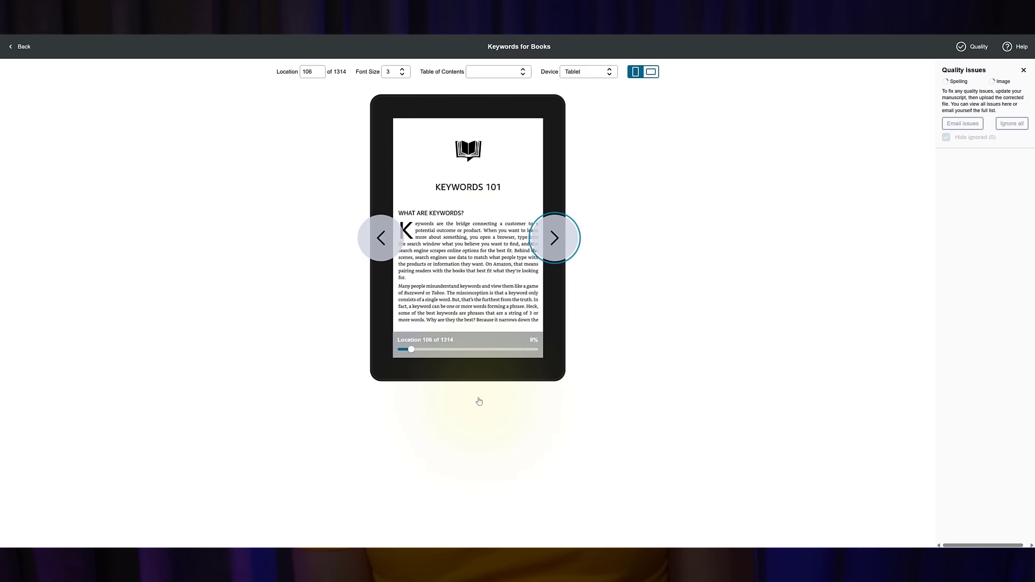
{"action": "left_click", "coordinate": [382, 238]}
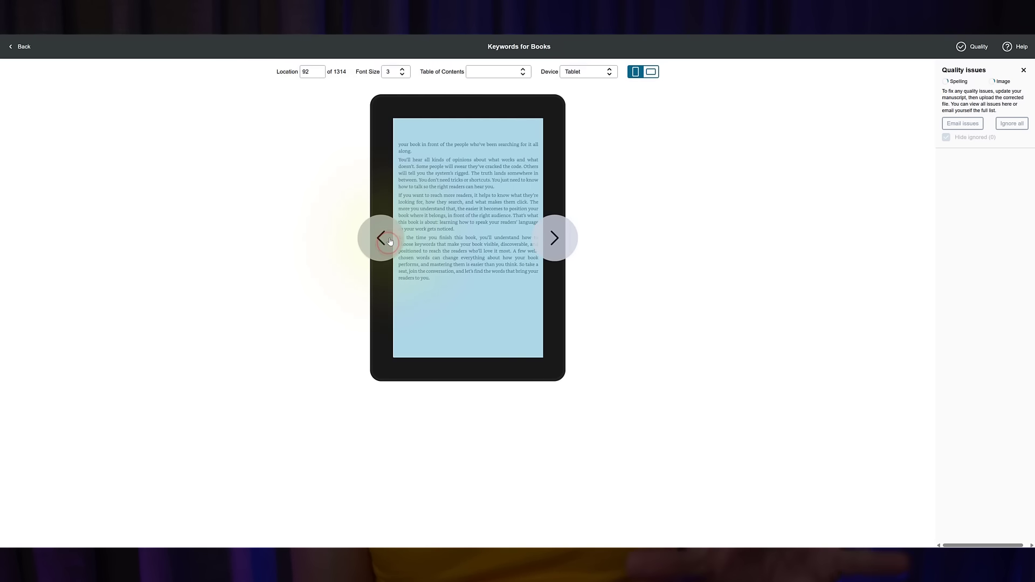
{"action": "left_click", "coordinate": [384, 238]}
{"action": "left_click", "coordinate": [382, 245]}
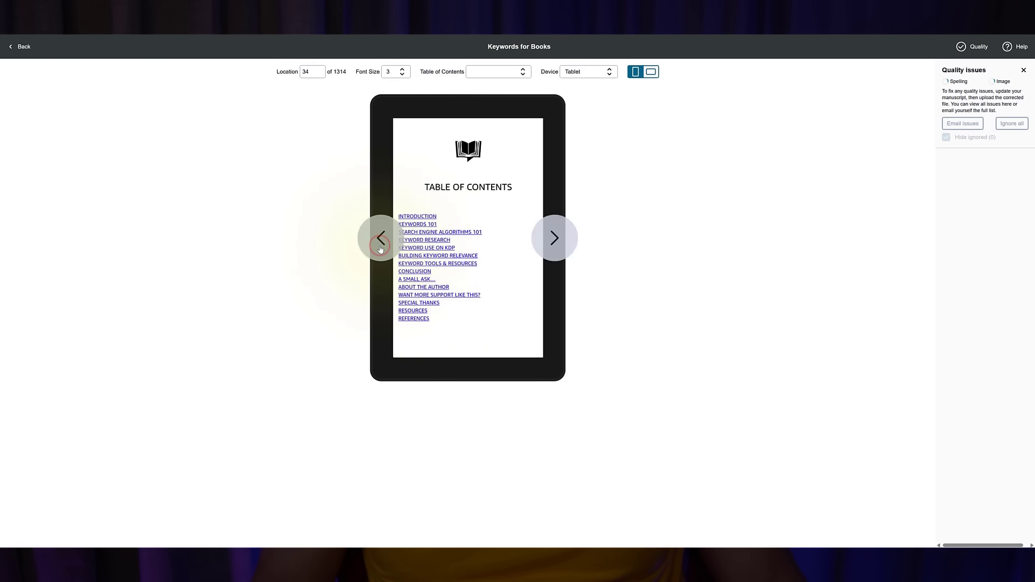
{"action": "left_click", "coordinate": [415, 296]}
{"action": "key", "text": "Right"}
{"action": "key", "text": "Right"}
{"action": "key", "text": "Right"}
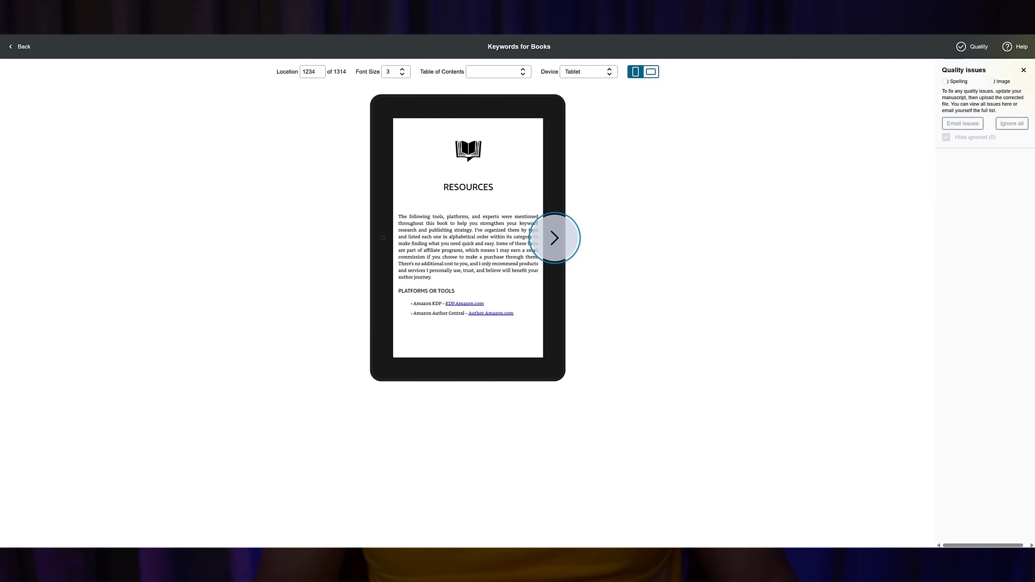
{"action": "left_click", "coordinate": [20, 47]}
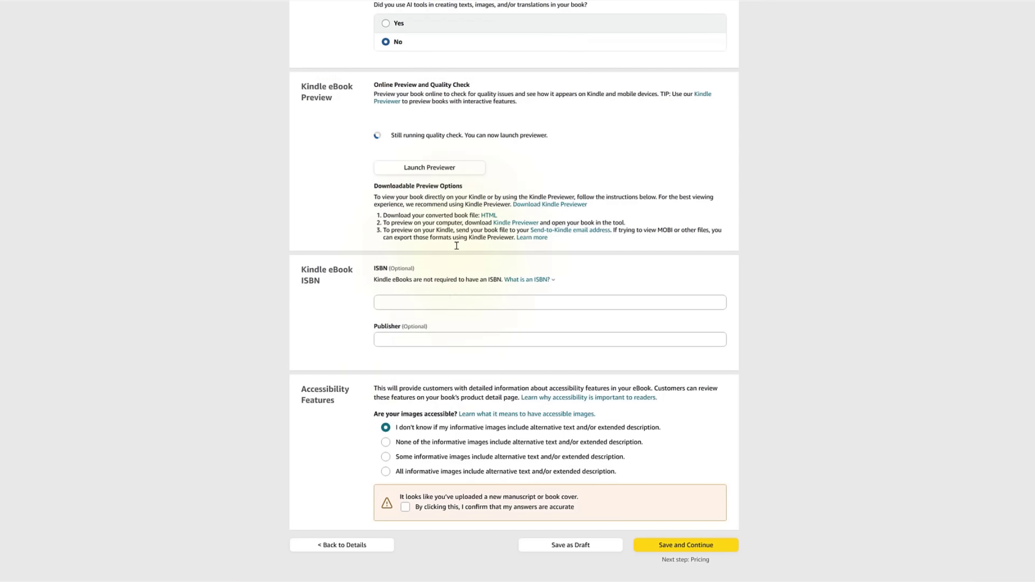
{"action": "left_click", "coordinate": [434, 307]}
{"action": "key", "text": "ctrl+v"}
{"action": "left_click", "coordinate": [456, 333]}
{"action": "type", "text": "ONE JACKED MONKEY LLC"}
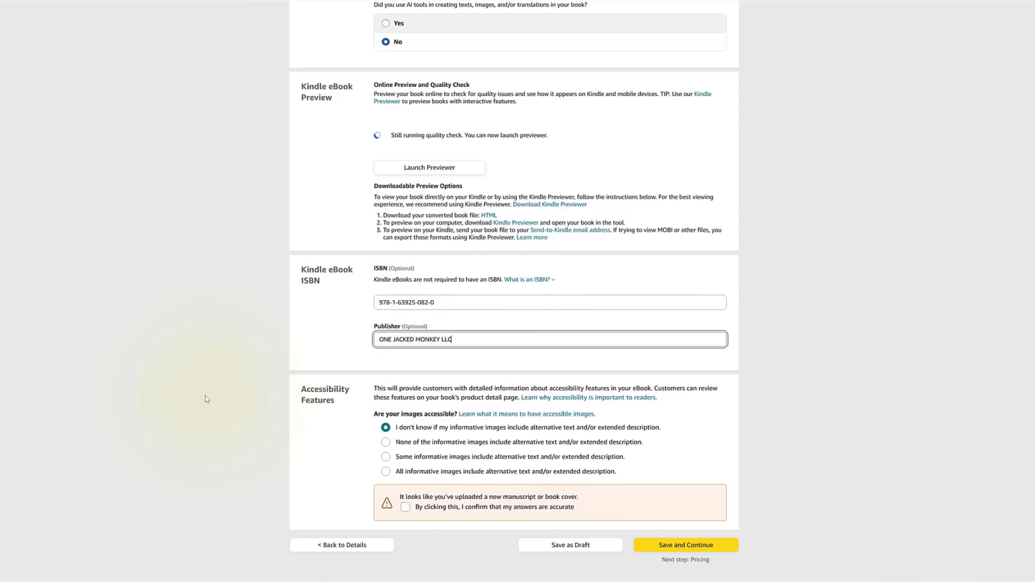
{"action": "scroll", "coordinate": [207, 399], "scroll_direction": "down", "scroll_amount": 2}
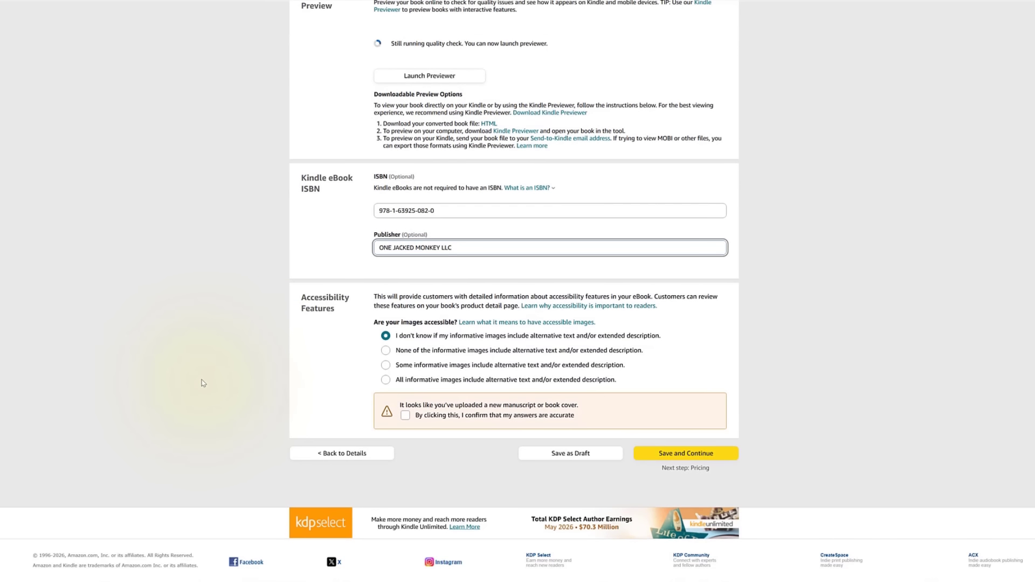
{"action": "left_click", "coordinate": [384, 353]}
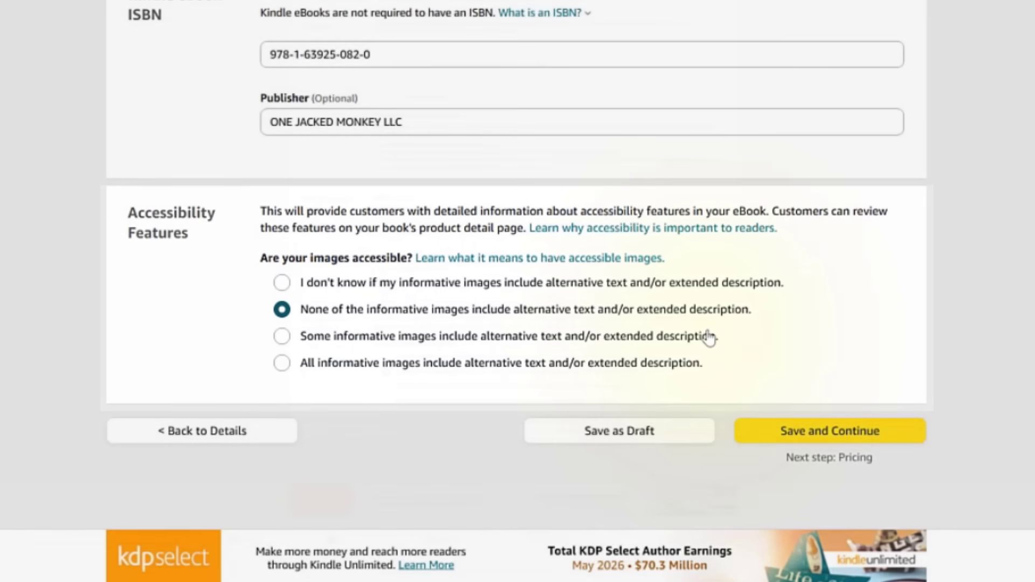
Save the eBook content and continue to the pricing page.
{"action": "left_click", "coordinate": [660, 430]}
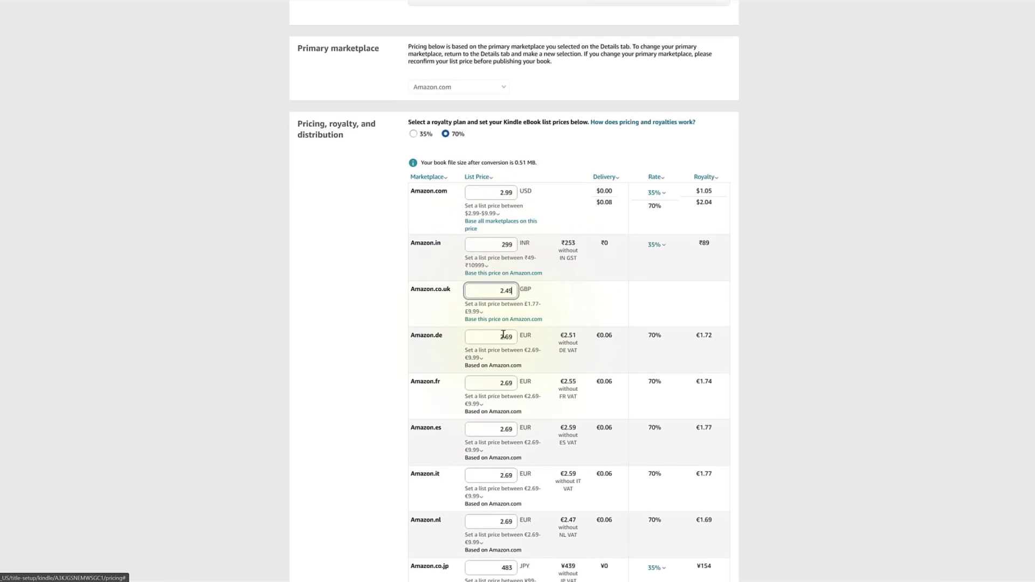
Set marketplace prices to 2.99 EUR, 2.49 GBP and 4.99 AUD, then submit for pre-order.
{"action": "left_click", "coordinate": [510, 475]}
{"action": "left_click", "coordinate": [510, 522]}
{"action": "scroll", "coordinate": [511, 485], "scroll_direction": "down", "scroll_amount": 3}
{"action": "left_click", "coordinate": [509, 430]}
{"action": "left_click", "coordinate": [509, 476]}
{"action": "left_click", "coordinate": [509, 478]}
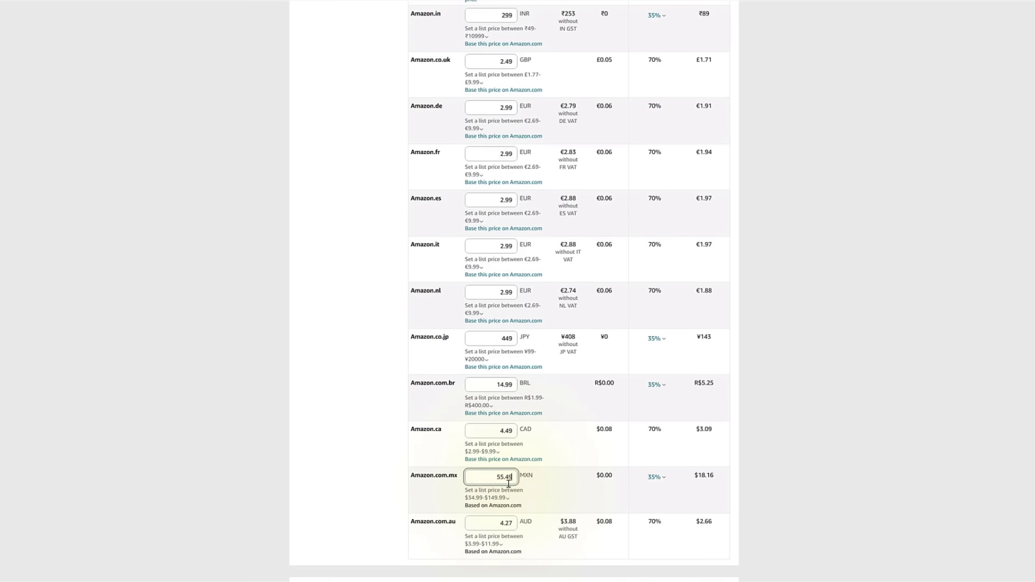
{"action": "left_click", "coordinate": [509, 523]}
{"action": "left_click", "coordinate": [882, 489]}
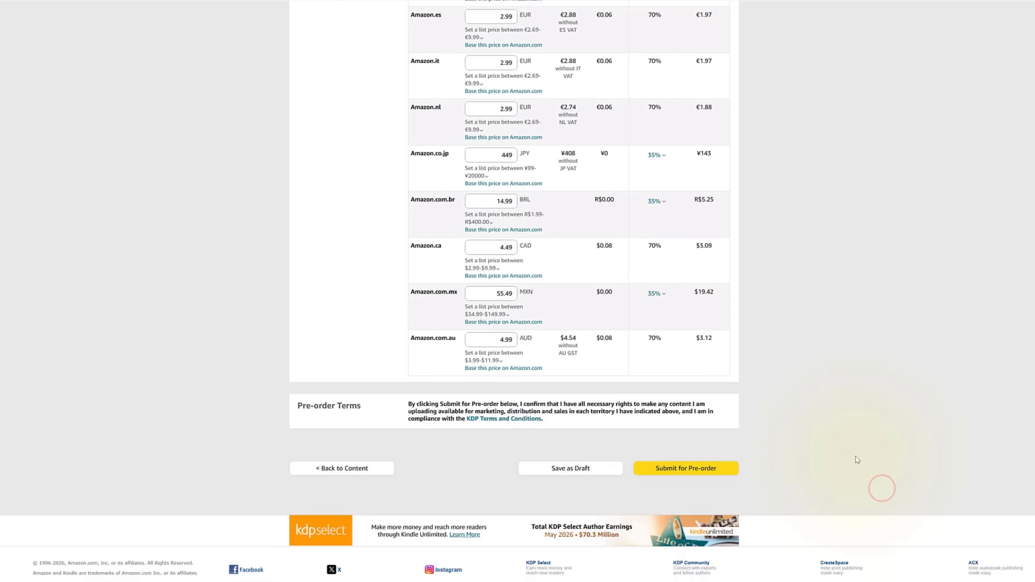
{"action": "left_click", "coordinate": [706, 478]}
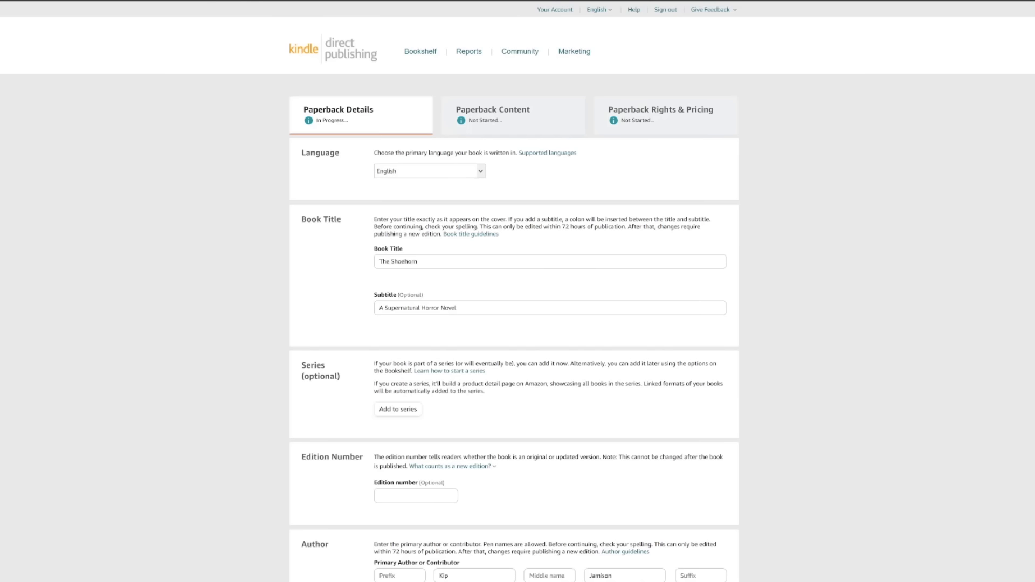
Add the first category: Literature & Fiction › Genre Fiction › Horror › Occult & Supernatural.
{"action": "scroll", "coordinate": [365, 210], "scroll_direction": "down", "scroll_amount": 8}
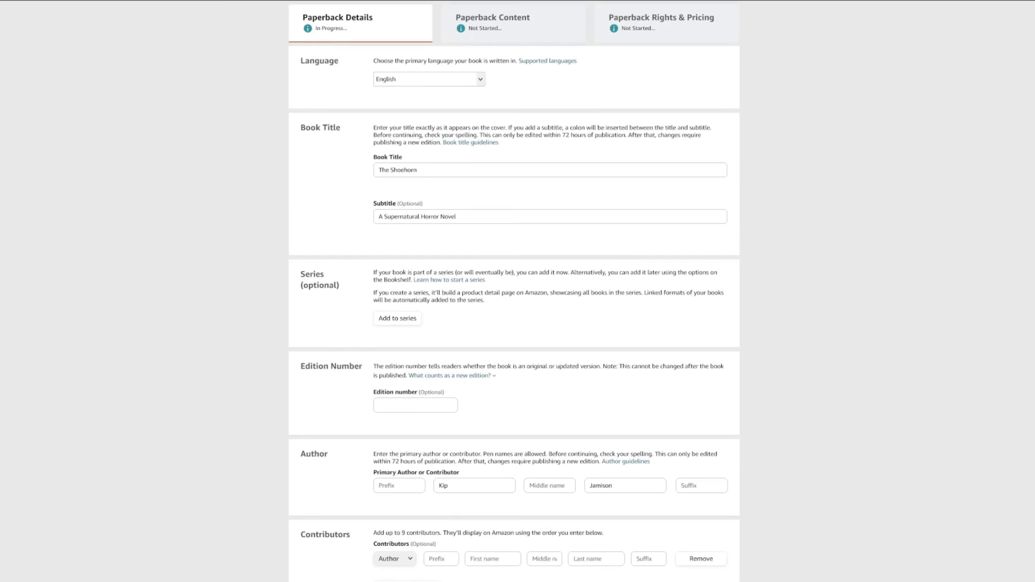
{"action": "scroll", "coordinate": [365, 210], "scroll_direction": "down", "scroll_amount": 10}
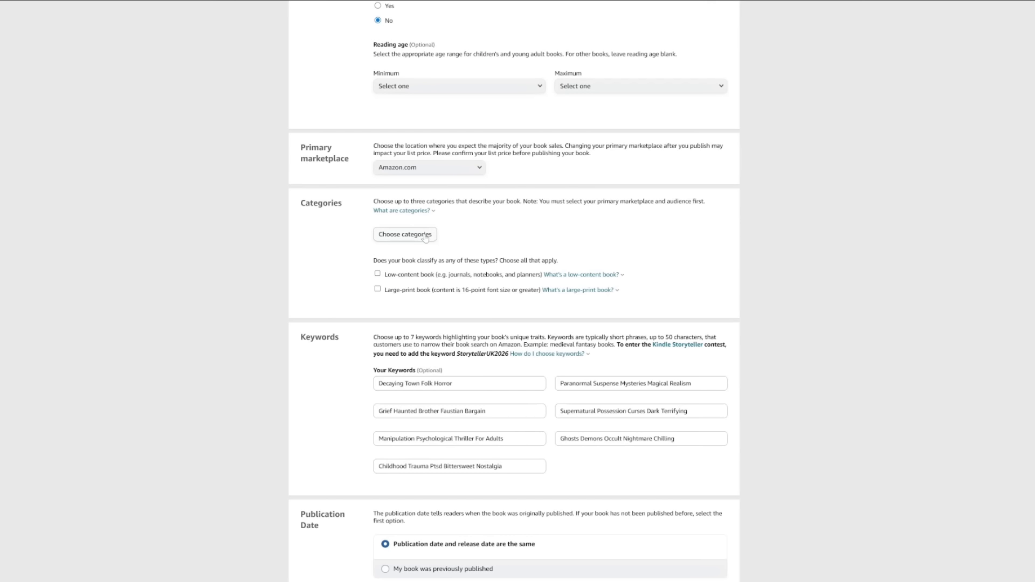
{"action": "left_click", "coordinate": [425, 237]}
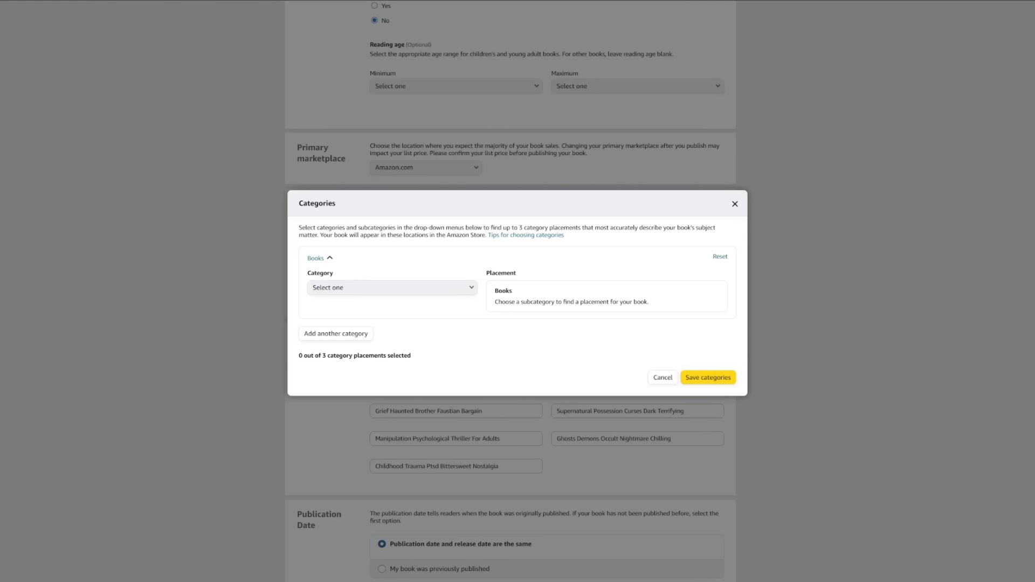
{"action": "left_click", "coordinate": [345, 288]}
{"action": "left_click", "coordinate": [351, 440]}
{"action": "left_click", "coordinate": [346, 317]}
{"action": "left_click", "coordinate": [356, 397]}
{"action": "left_click", "coordinate": [372, 347]}
{"action": "left_click", "coordinate": [366, 374]}
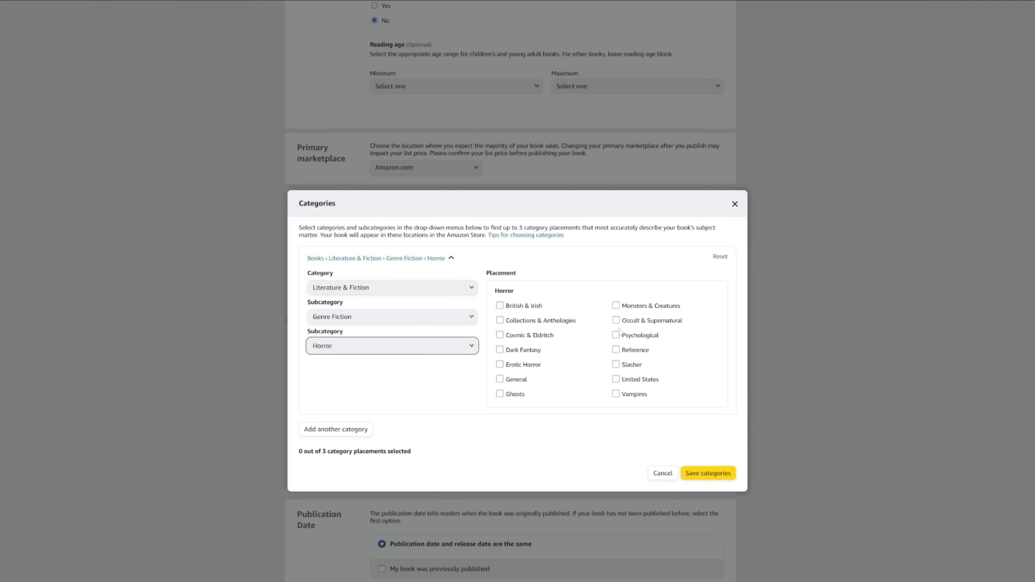
{"action": "left_click", "coordinate": [617, 320]}
Add a second category placement: Genre Fiction › Horror › Ghosts.
{"action": "left_click", "coordinate": [336, 430]}
{"action": "left_click", "coordinate": [358, 309]}
{"action": "left_click", "coordinate": [359, 162]}
{"action": "left_click", "coordinate": [359, 339]}
{"action": "left_click", "coordinate": [372, 415]}
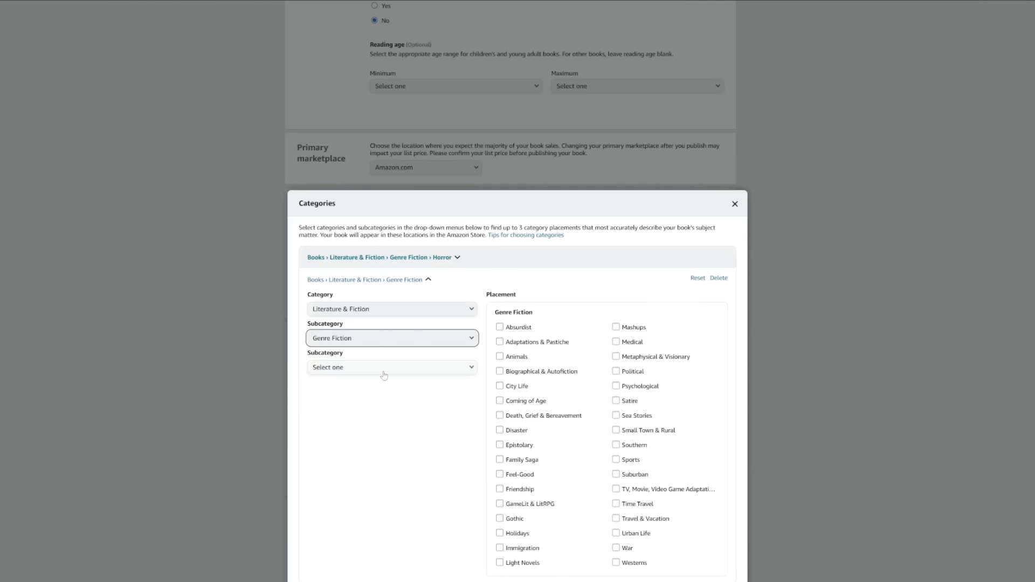
{"action": "left_click", "coordinate": [384, 372]}
{"action": "left_click", "coordinate": [372, 395]}
{"action": "left_click", "coordinate": [505, 415]}
Add a third category, Genre Fiction › Psychological, and save the three categories.
{"action": "left_click", "coordinate": [335, 450]}
{"action": "left_click", "coordinate": [359, 331]}
{"action": "left_click", "coordinate": [359, 184]}
{"action": "left_click", "coordinate": [357, 361]}
{"action": "left_click", "coordinate": [361, 437]}
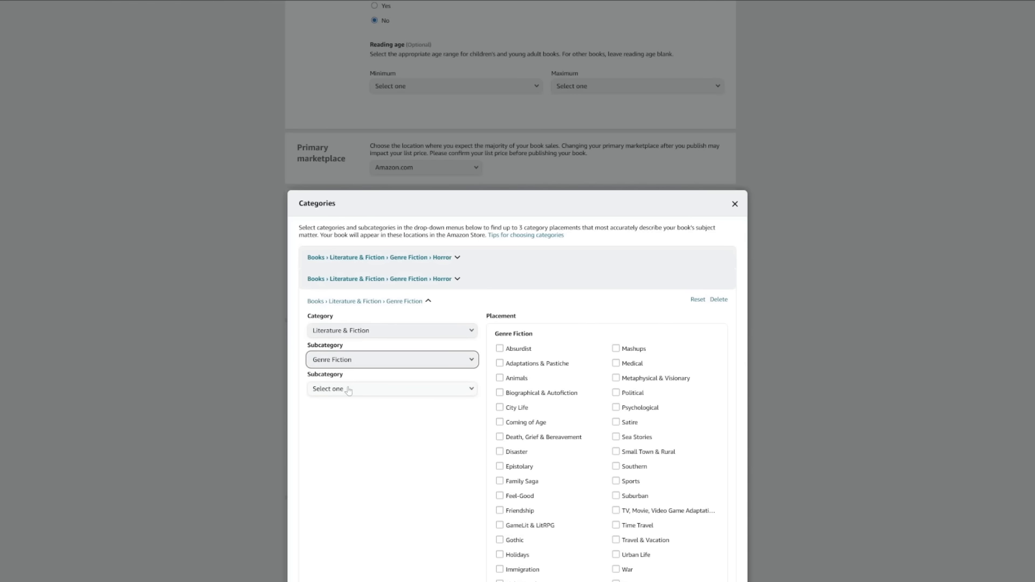
{"action": "left_click", "coordinate": [616, 408]}
{"action": "left_click", "coordinate": [710, 566]}
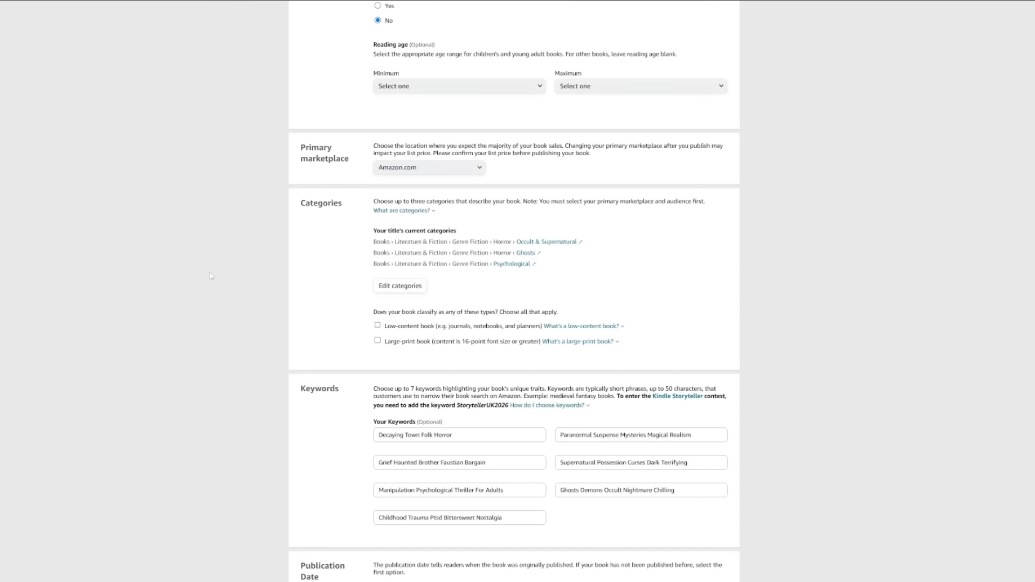
{"action": "scroll", "coordinate": [303, 260], "scroll_direction": "down", "scroll_amount": 4}
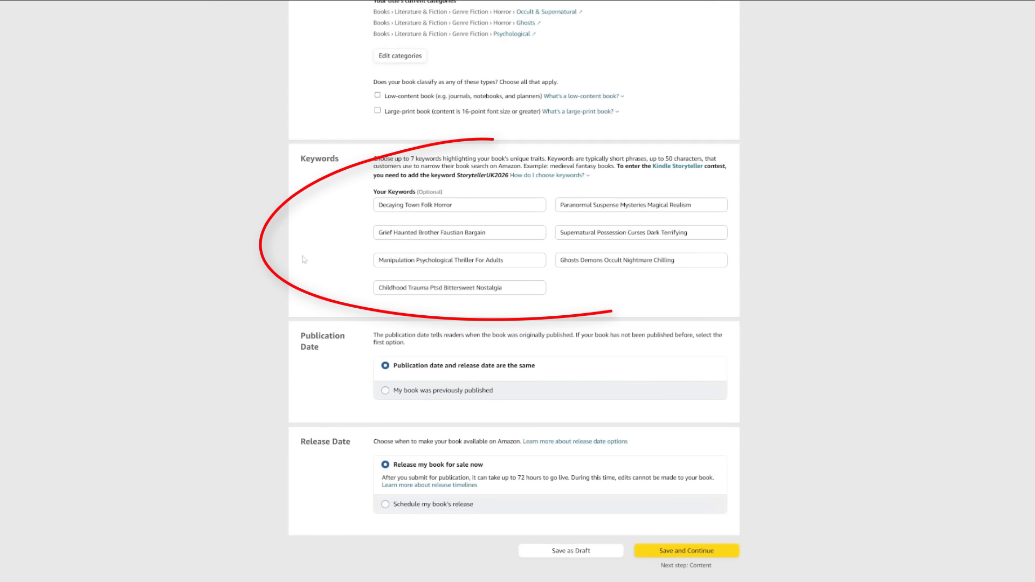
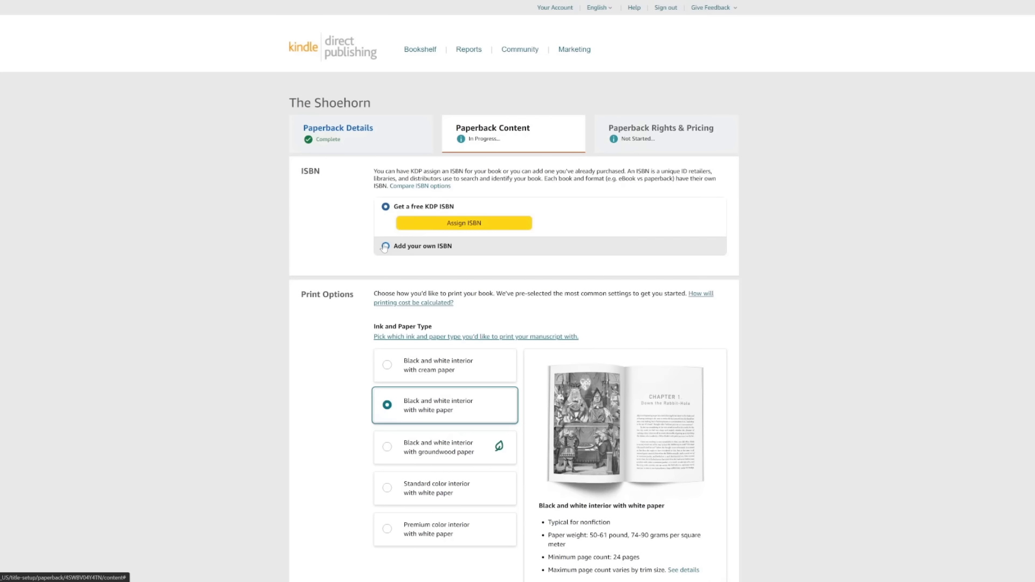
{"action": "left_click", "coordinate": [385, 246]}
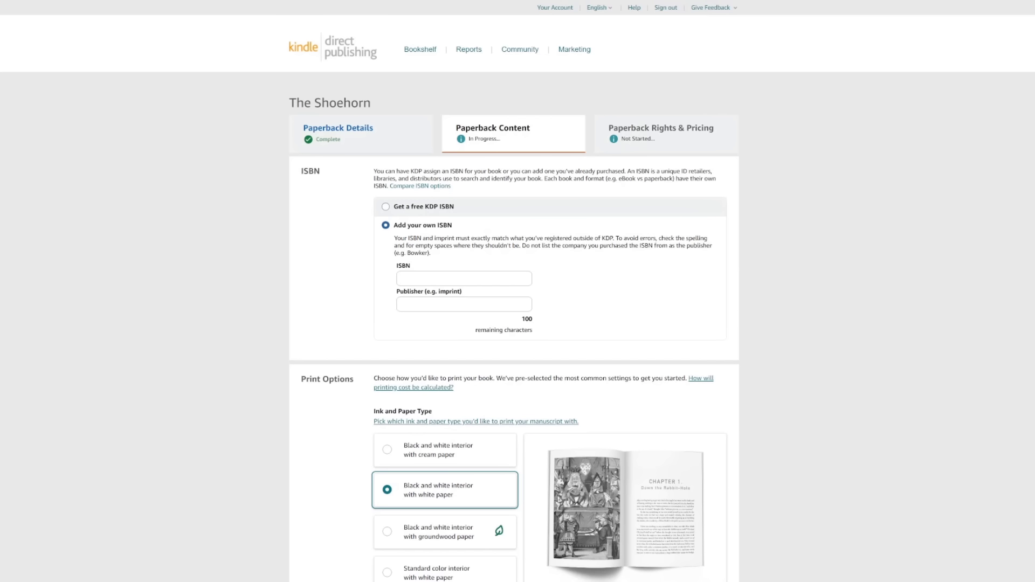
{"action": "left_click", "coordinate": [464, 279]}
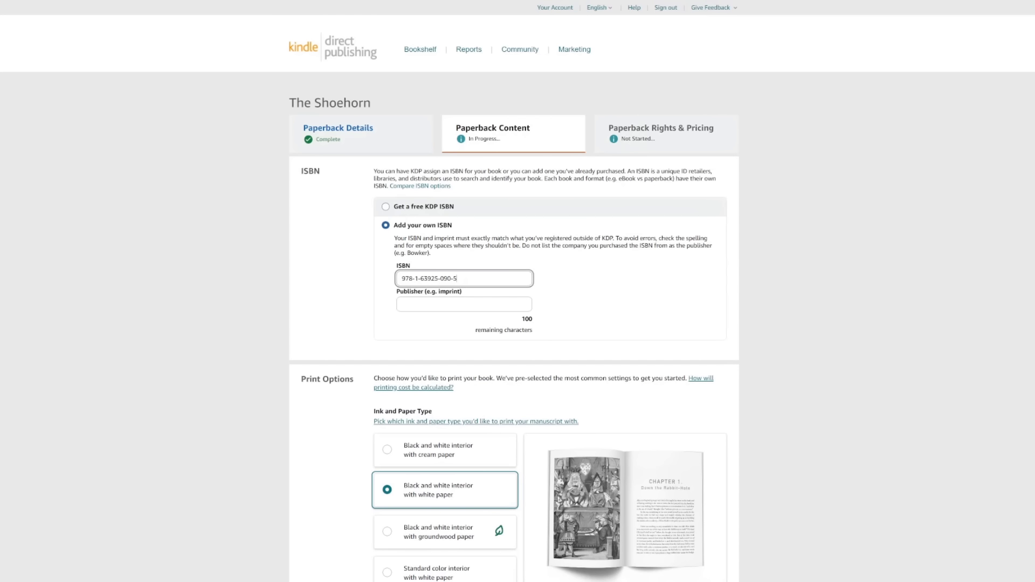
{"action": "left_click", "coordinate": [453, 307]}
{"action": "type", "text": "ONE JACKED MONKEY LLC"}
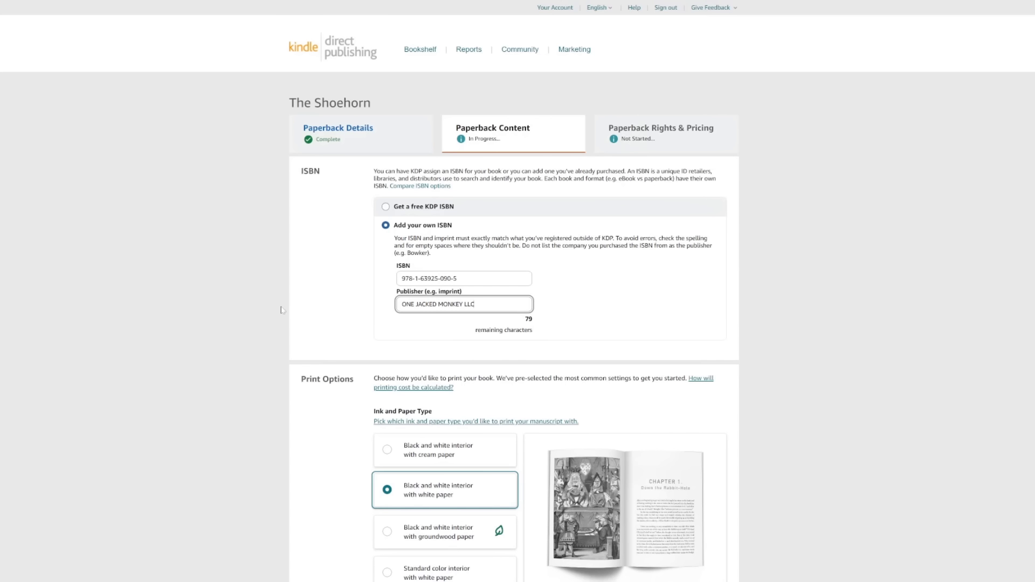
{"action": "scroll", "coordinate": [281, 310], "scroll_direction": "down", "scroll_amount": 6}
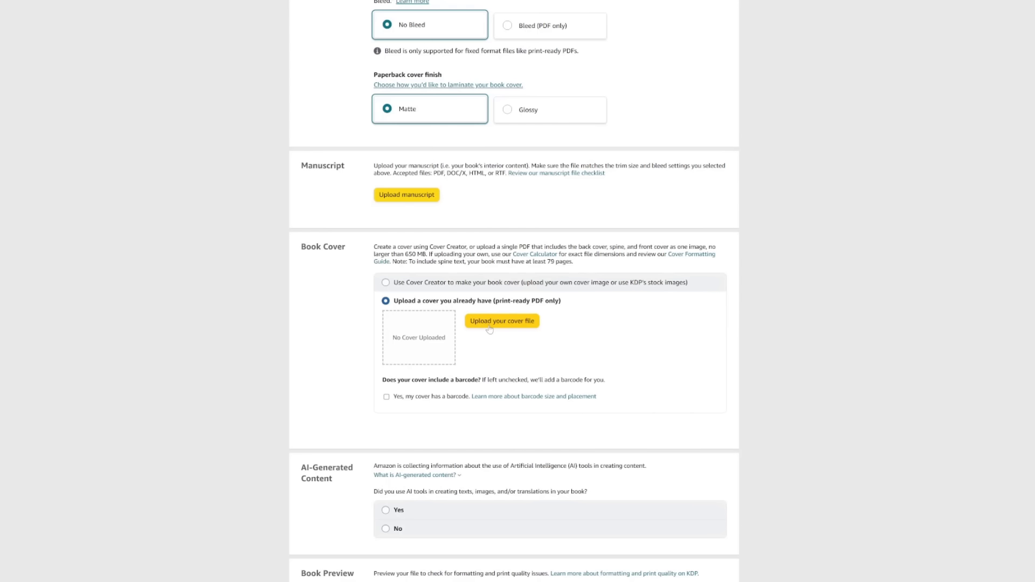
Upload the softcover cover PDF from the COVER folder.
{"action": "left_click", "coordinate": [489, 326]}
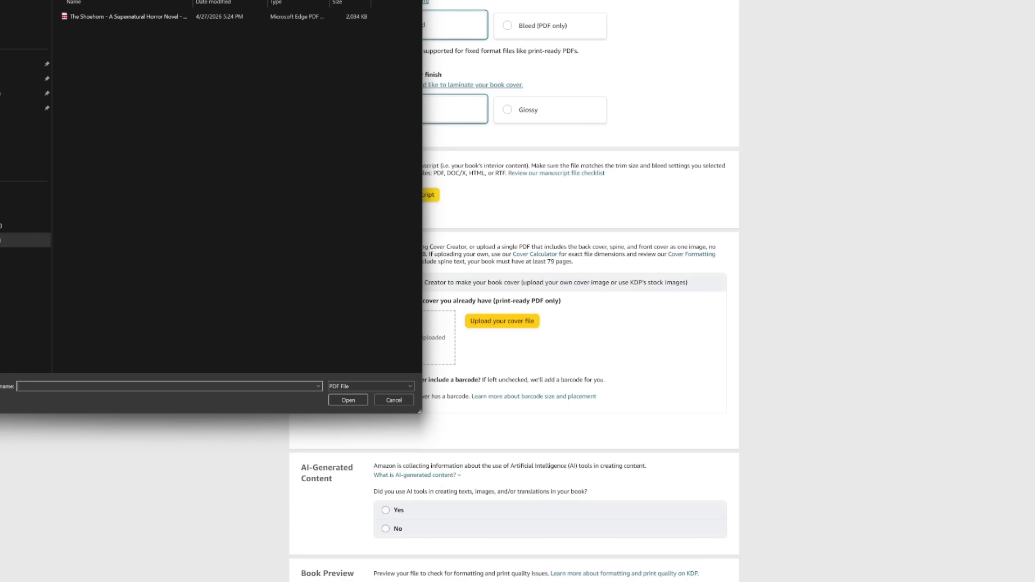
{"action": "left_click", "coordinate": [107, 0]}
{"action": "double_click", "coordinate": [104, 46]}
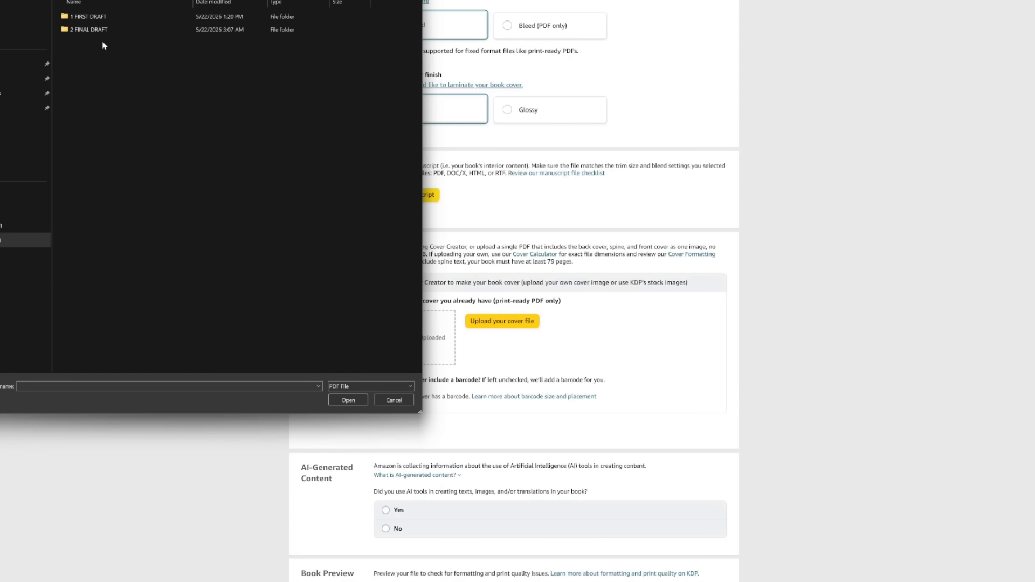
{"action": "left_click", "coordinate": [143, 39]}
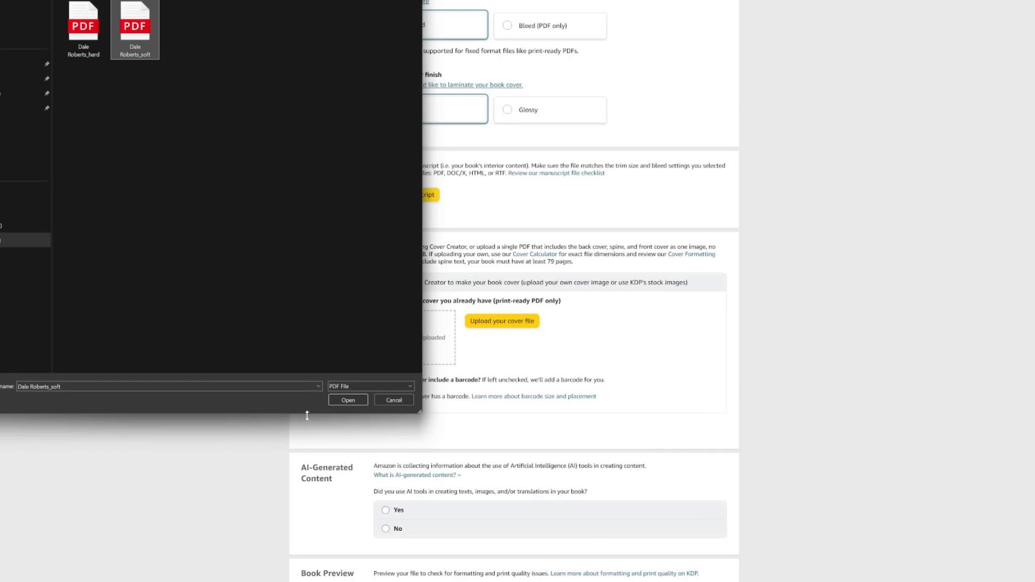
{"action": "left_click", "coordinate": [349, 400]}
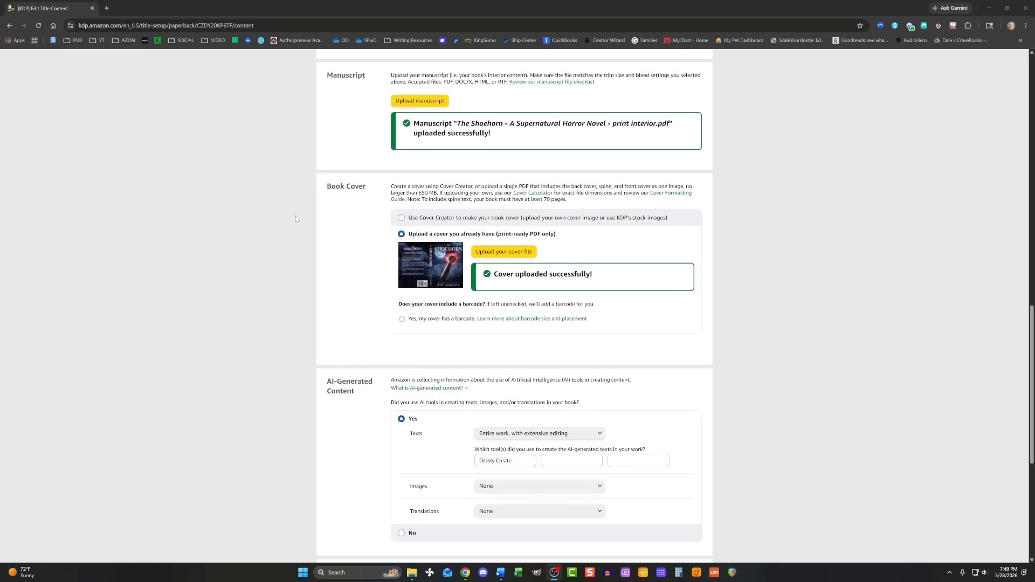
Launch the Print Previewer for the paperback.
{"action": "scroll", "coordinate": [296, 226], "scroll_direction": "down", "scroll_amount": 4}
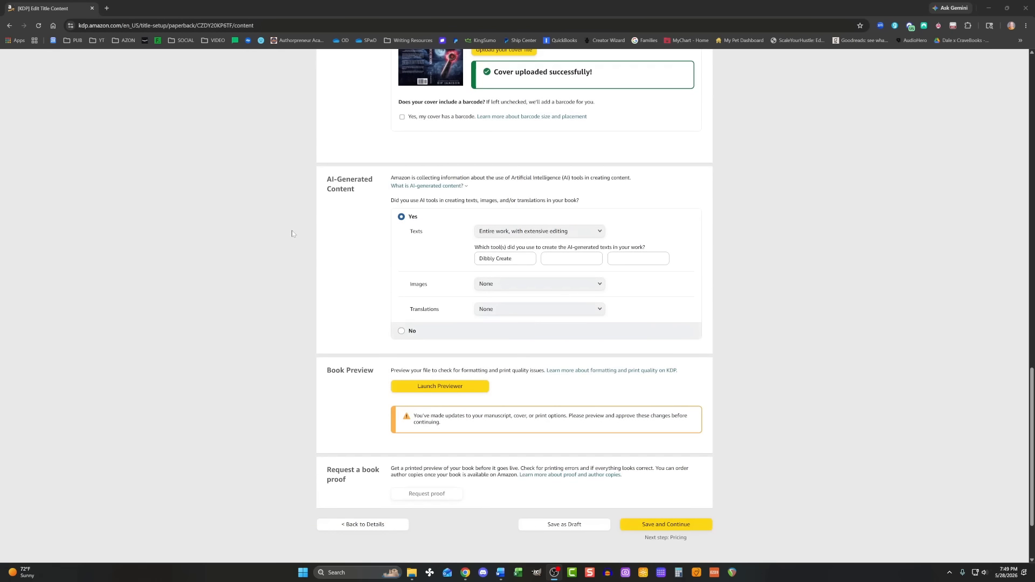
{"action": "scroll", "coordinate": [292, 231], "scroll_direction": "up", "scroll_amount": 2}
{"action": "left_click", "coordinate": [405, 303]}
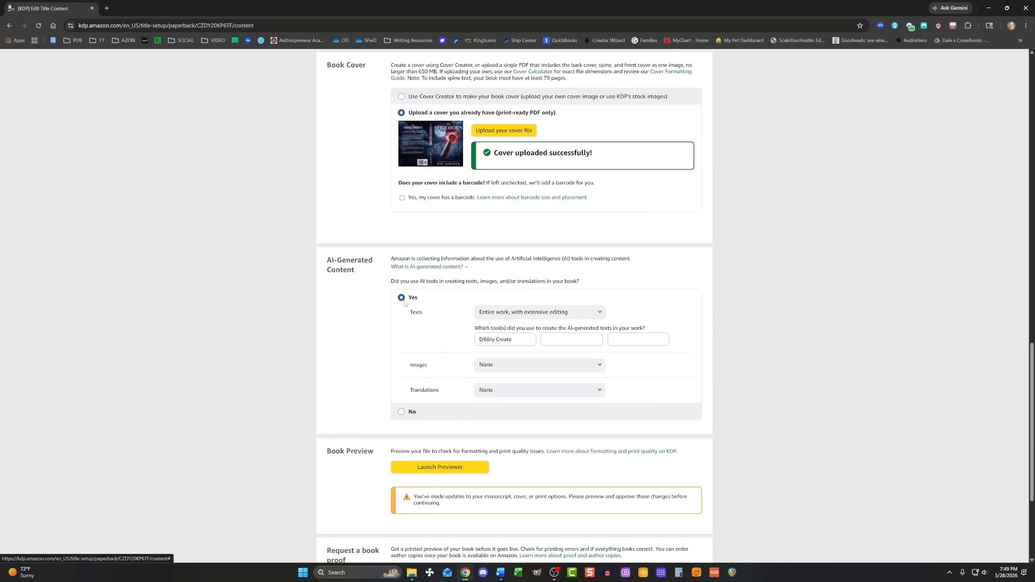
{"action": "scroll", "coordinate": [400, 418], "scroll_direction": "down", "scroll_amount": 2}
{"action": "left_click", "coordinate": [426, 345]}
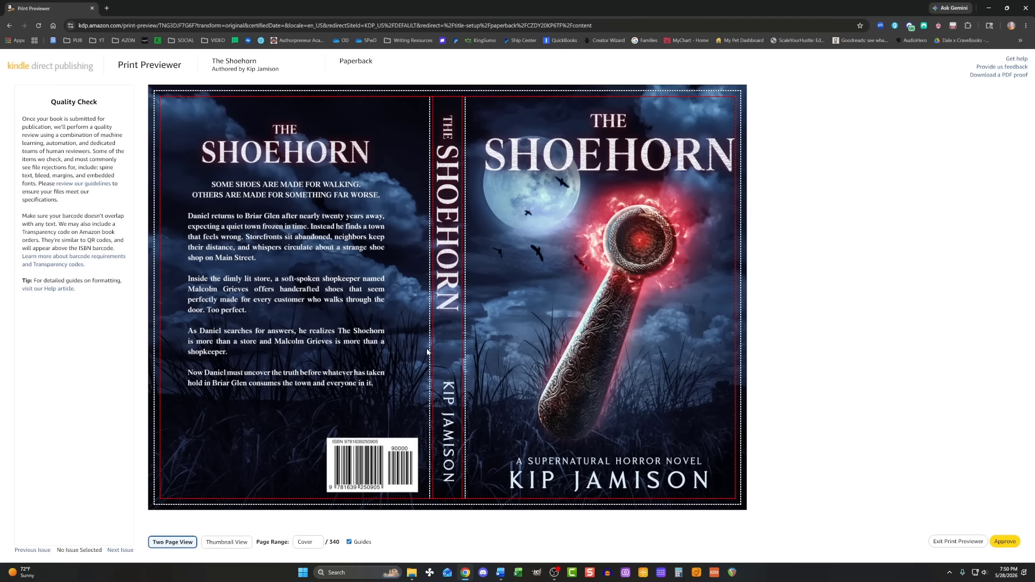
Page through the paperback preview from the cover to the inner pages.
{"action": "scroll", "coordinate": [427, 352], "scroll_direction": "down", "scroll_amount": 10}
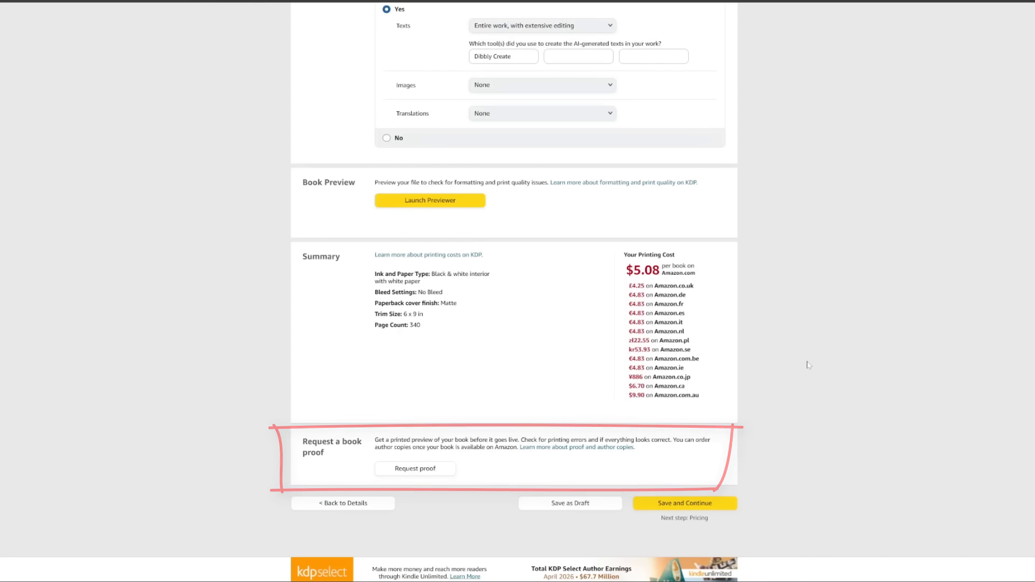
Request a printed proof copy and save the paperback content.
{"action": "scroll", "coordinate": [871, 358], "scroll_direction": "down", "scroll_amount": 2}
{"action": "left_click", "coordinate": [403, 397]}
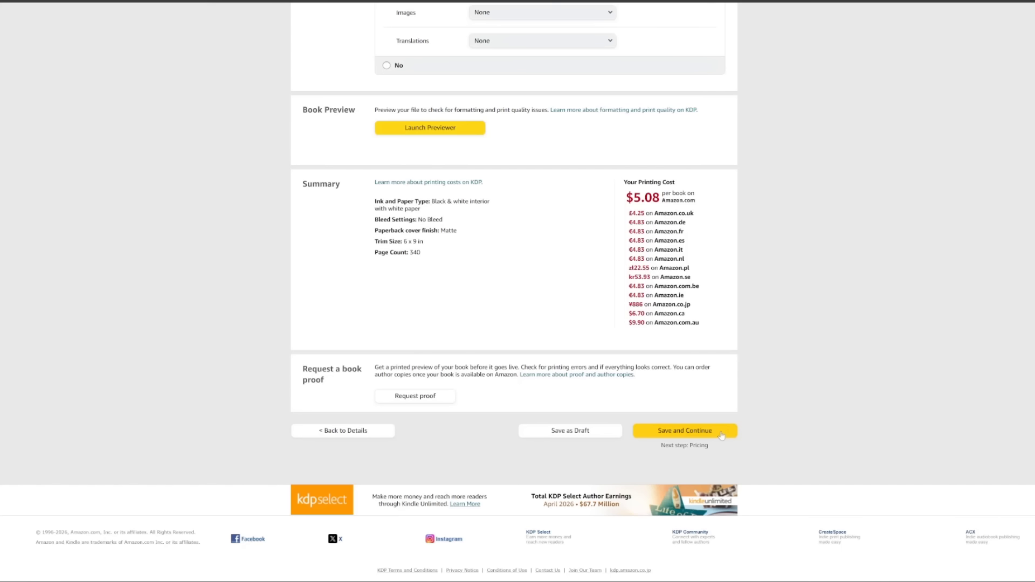
{"action": "left_click", "coordinate": [721, 430]}
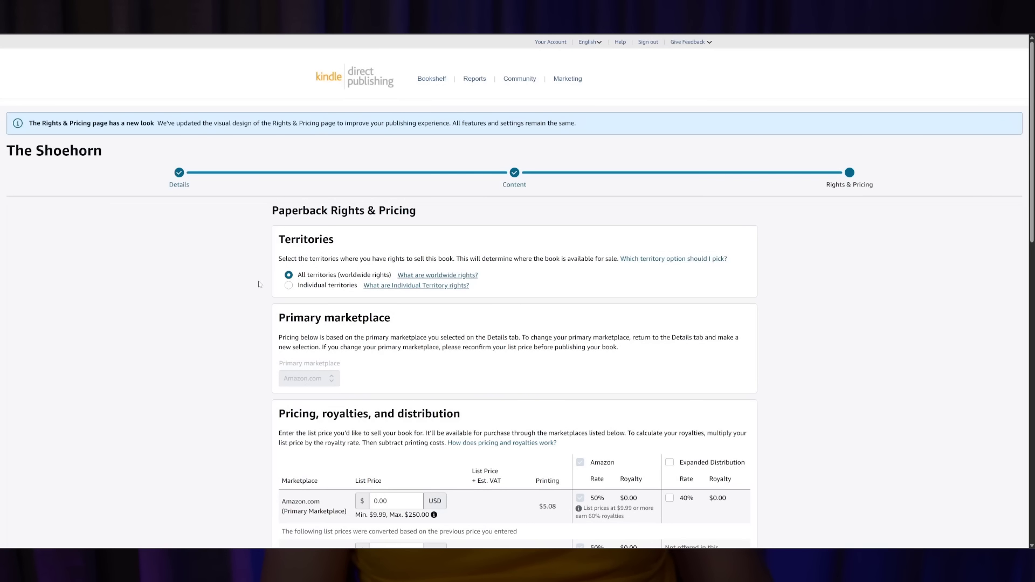
Enter the paperback's list prices, including 10.99 and Australia at 19.08.
{"action": "scroll", "coordinate": [252, 289], "scroll_direction": "down", "scroll_amount": 1}
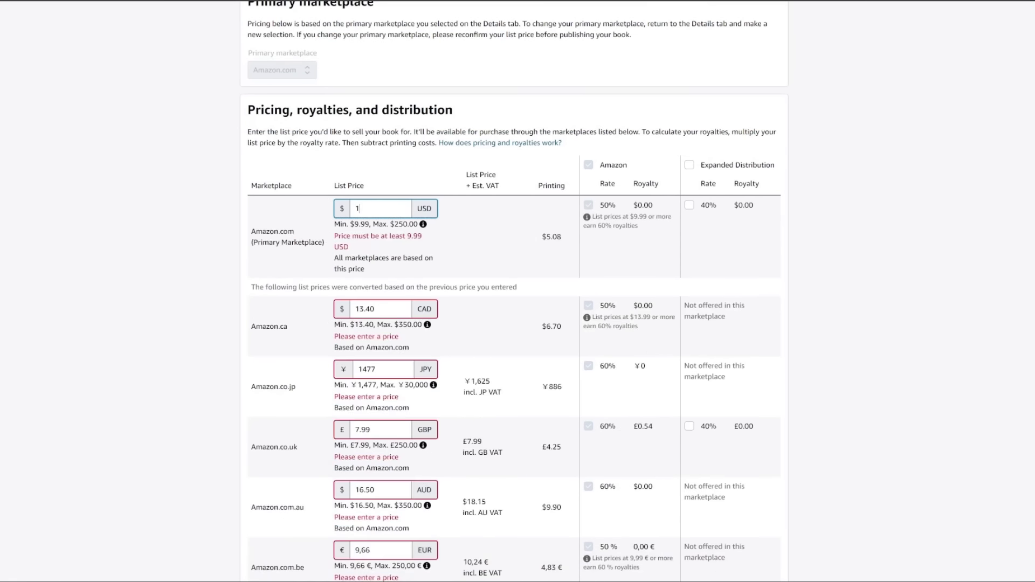
{"action": "type", "text": "4.99"}
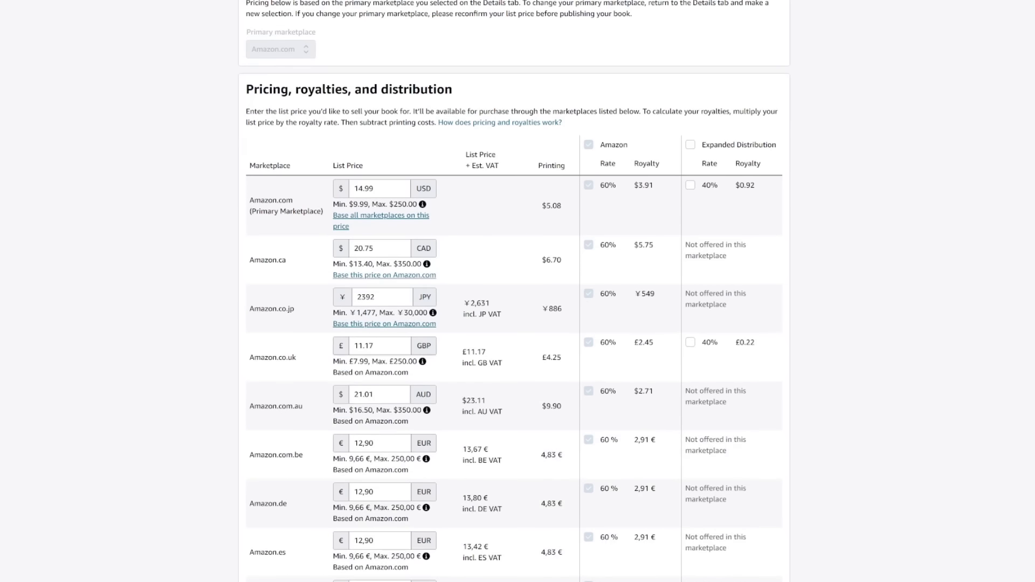
{"action": "key", "text": "BackSpace"}
{"action": "key", "text": "BackSpace"}
{"action": "key", "text": "BackSpace"}
{"action": "scroll", "coordinate": [496, 273], "scroll_direction": "down", "scroll_amount": 1}
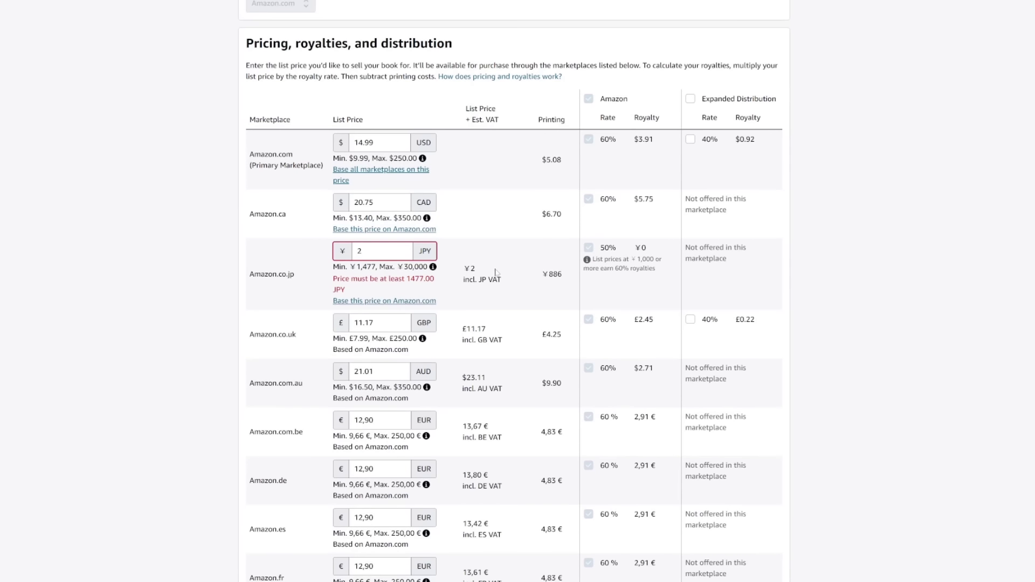
{"action": "type", "text": "181"}
{"action": "key", "text": "Tab"}
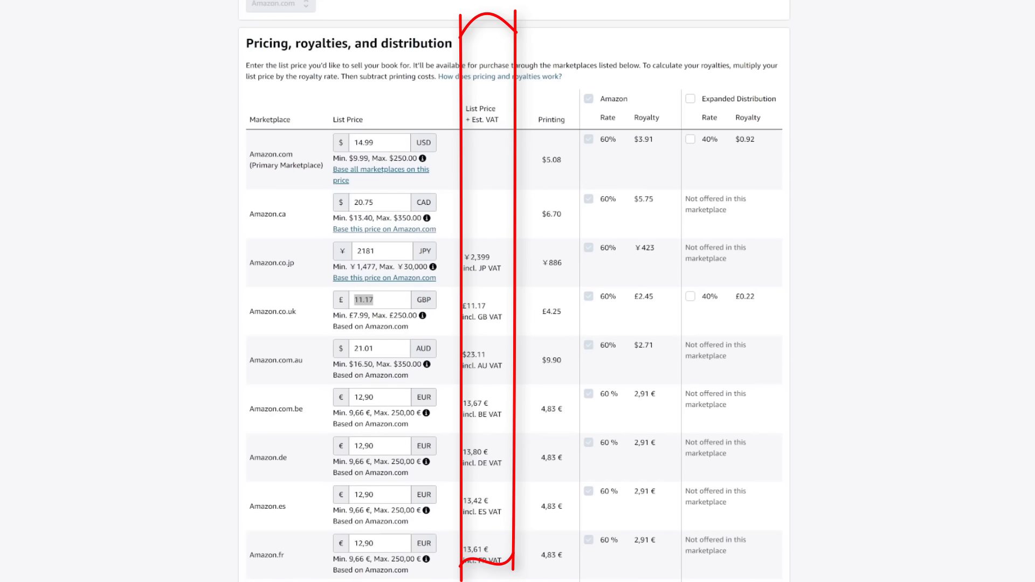
{"action": "type", "text": "10.99"}
{"action": "double_click", "coordinate": [365, 349]}
{"action": "type", "text": "19.08"}
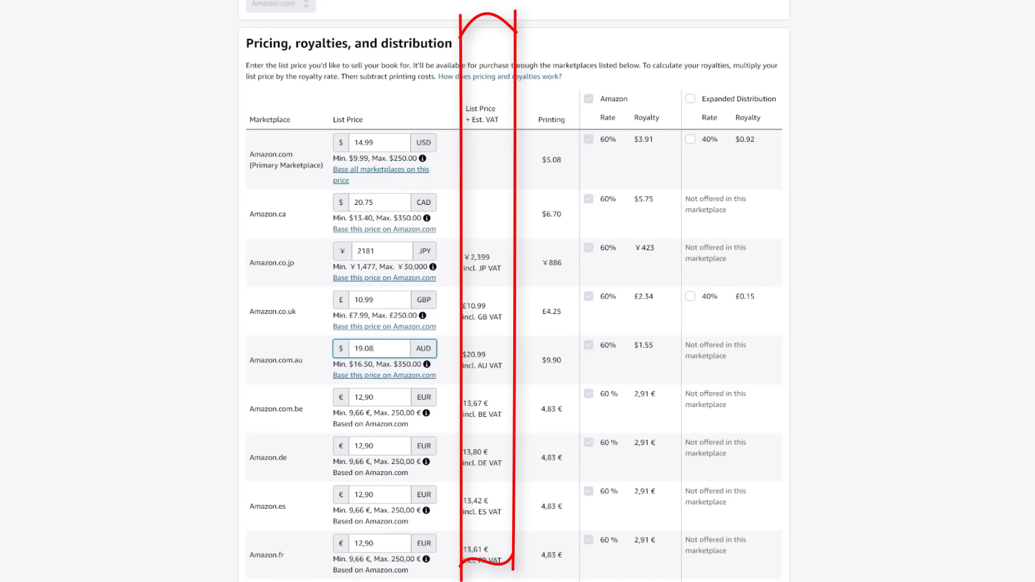
{"action": "scroll", "coordinate": [377, 349], "scroll_direction": "down", "scroll_amount": 5}
{"action": "left_click", "coordinate": [378, 344]}
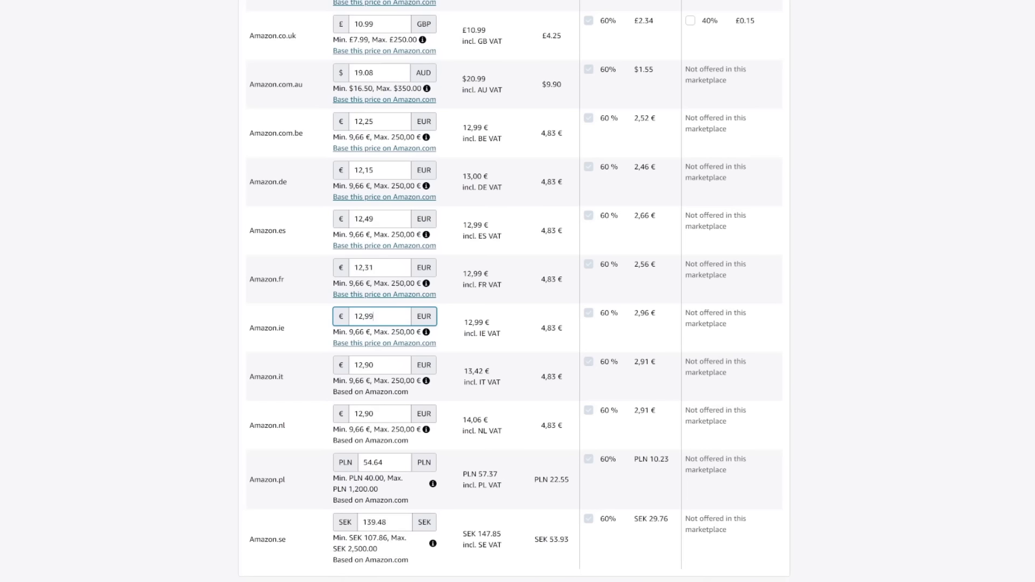
Set Amazon.it 12,49, Amazon.nl 11,92, Amazon.pl 42.3, Amazon.se 132.07, then publish the paperback.
{"action": "left_click", "coordinate": [377, 363]}
{"action": "scroll", "coordinate": [378, 324], "scroll_direction": "down", "scroll_amount": 1}
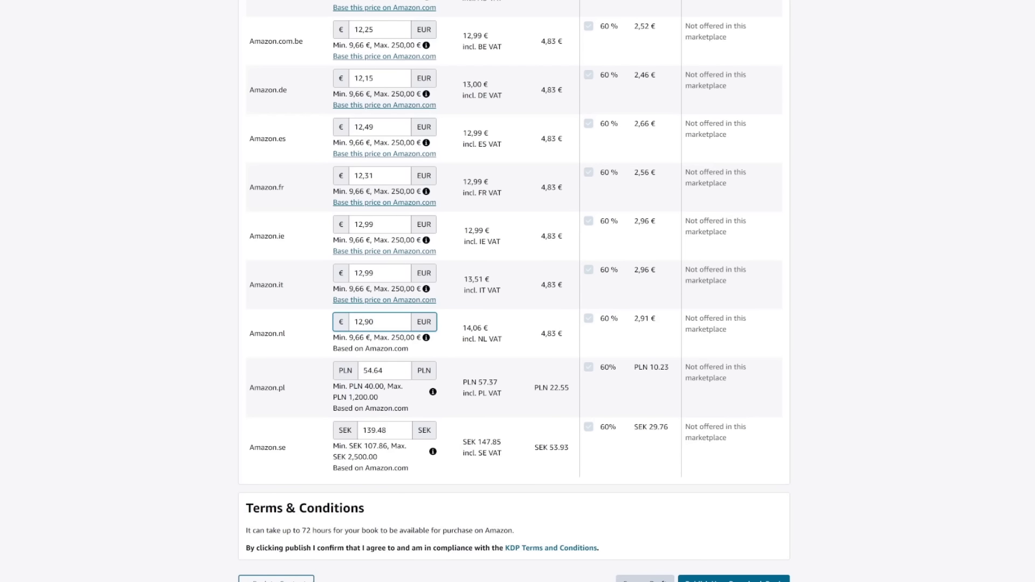
{"action": "left_click", "coordinate": [370, 273]}
{"action": "type", "text": "4"}
{"action": "left_click", "coordinate": [375, 322]}
{"action": "key", "text": "BackSpace"}
{"action": "type", "text": "9"}
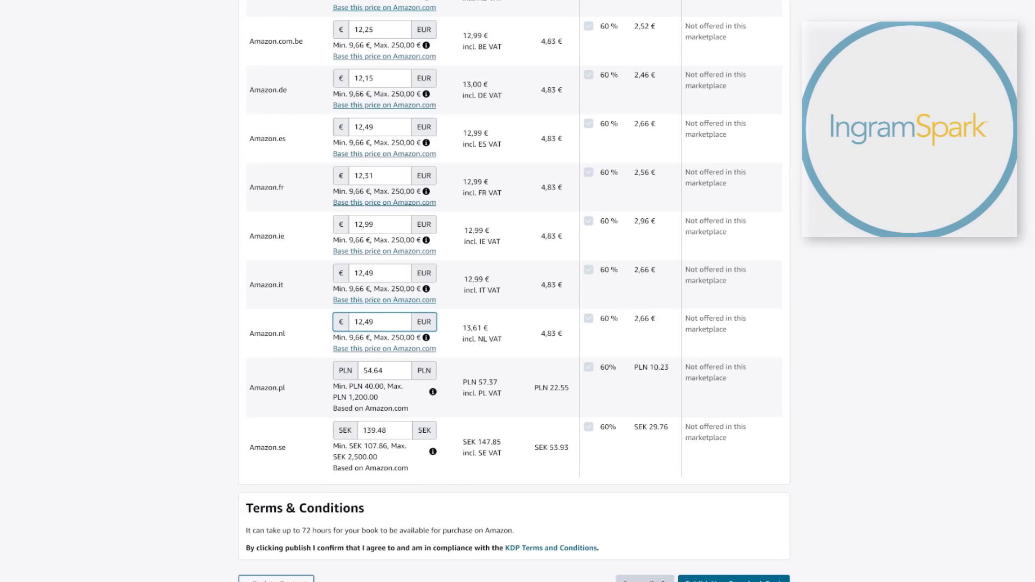
{"action": "key", "text": "ctrl+a"}
{"action": "type", "text": "11,92"}
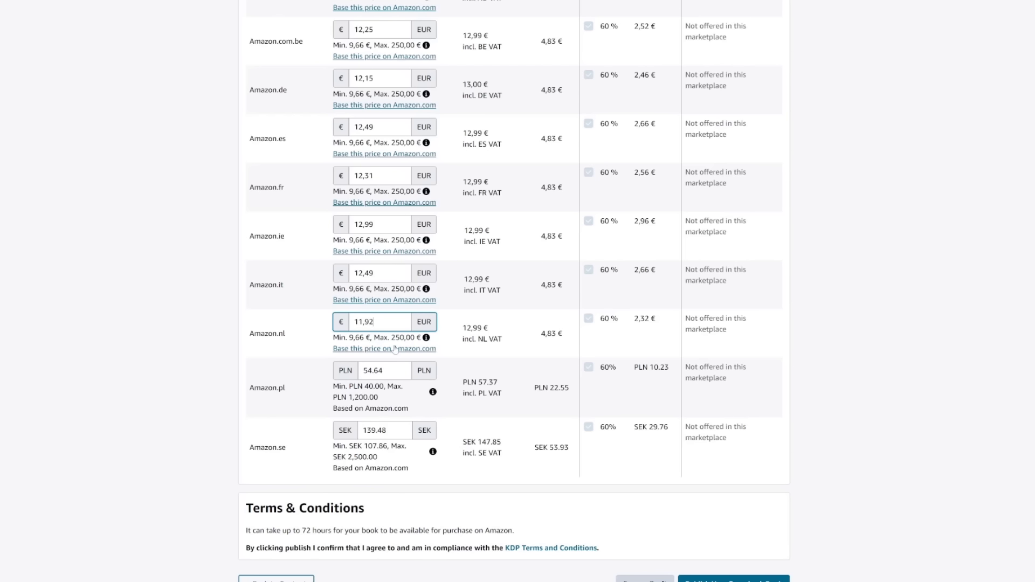
{"action": "key", "text": "Tab"}
{"action": "type", "text": "42.3"}
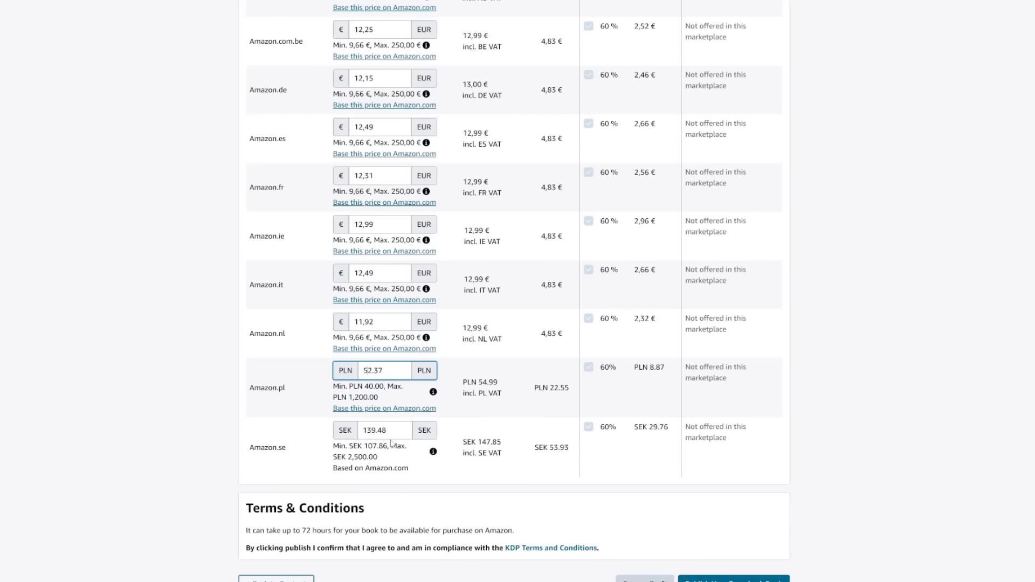
{"action": "key", "text": "Tab"}
{"action": "type", "text": "132.07"}
{"action": "scroll", "coordinate": [708, 500], "scroll_direction": "down", "scroll_amount": 3}
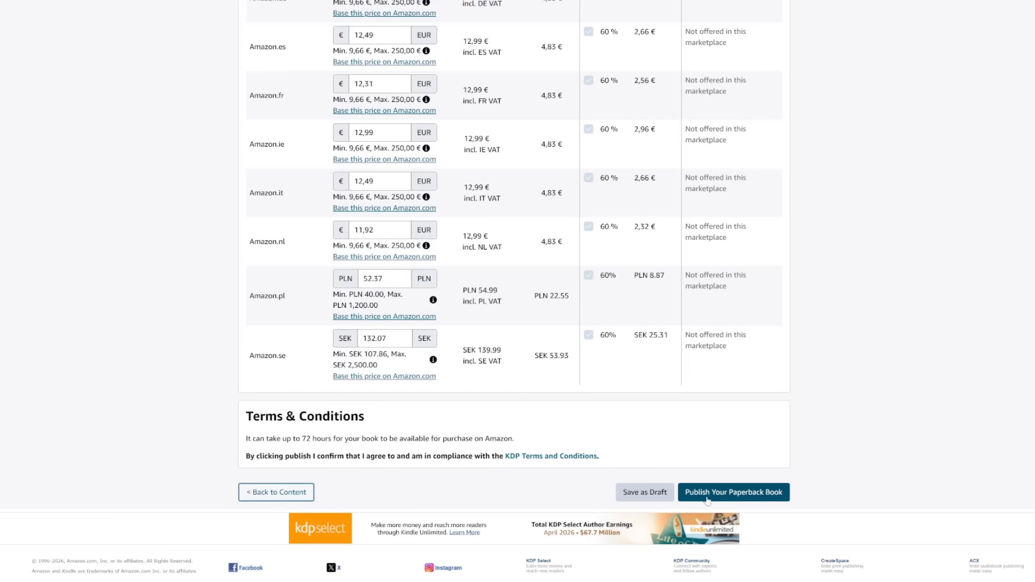
{"action": "left_click", "coordinate": [708, 499]}
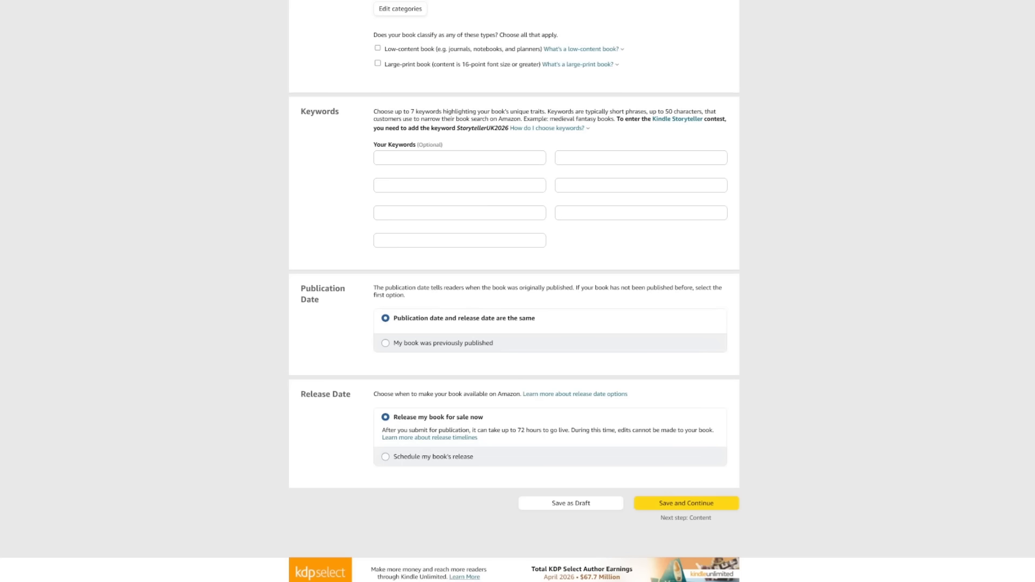
Save the hardcover details and continue to Hardcover Content.
{"action": "scroll", "coordinate": [482, 423], "scroll_direction": "down", "scroll_amount": 1}
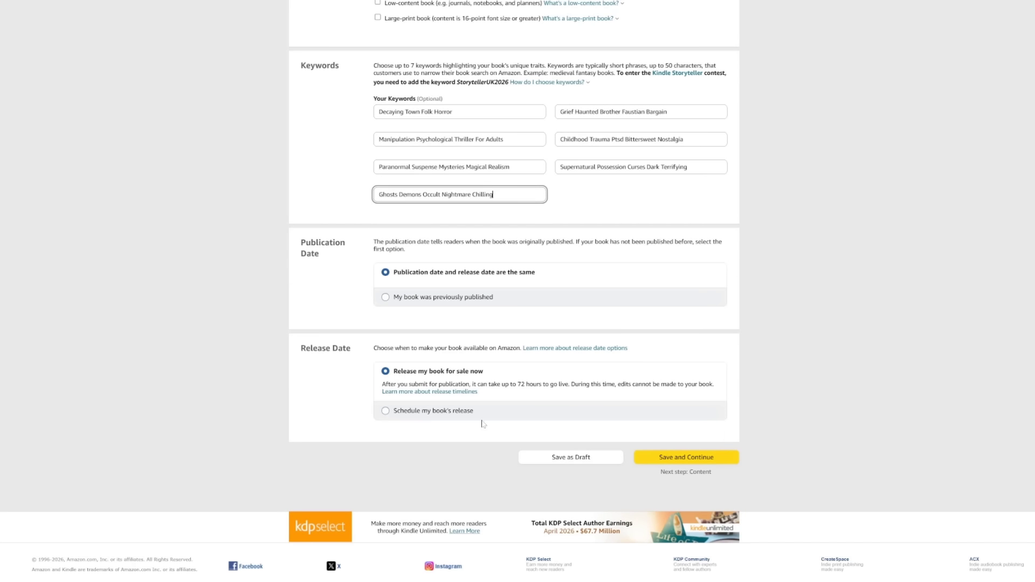
{"action": "left_click", "coordinate": [657, 459]}
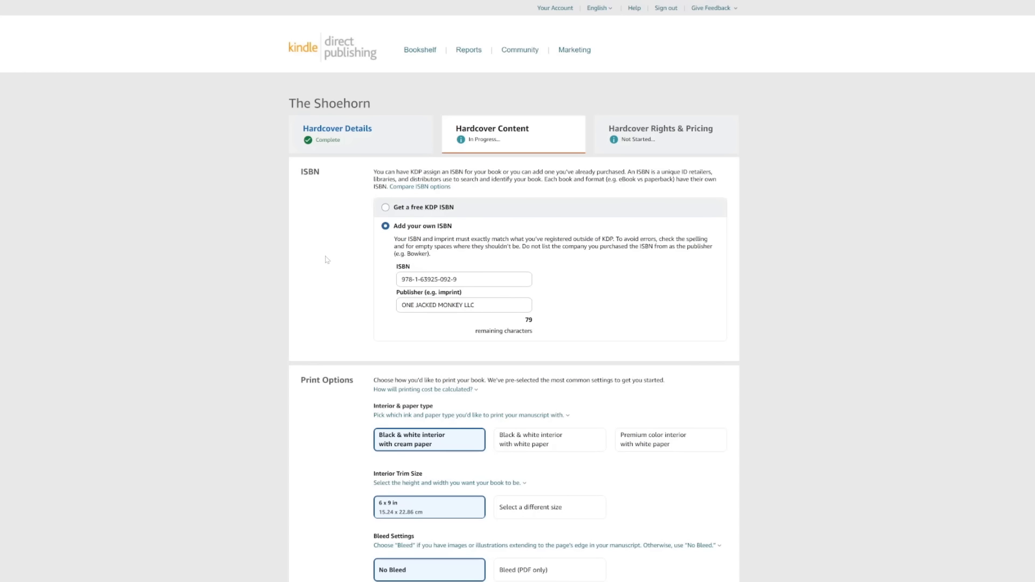
{"action": "scroll", "coordinate": [307, 268], "scroll_direction": "down", "scroll_amount": 1}
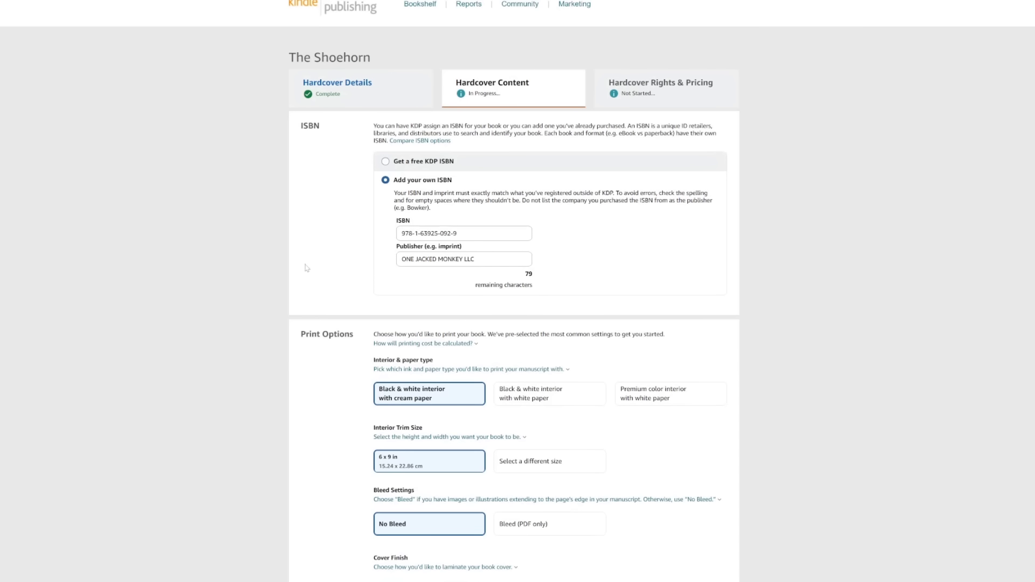
{"action": "scroll", "coordinate": [307, 268], "scroll_direction": "down", "scroll_amount": 2}
{"action": "scroll", "coordinate": [306, 268], "scroll_direction": "down", "scroll_amount": 2}
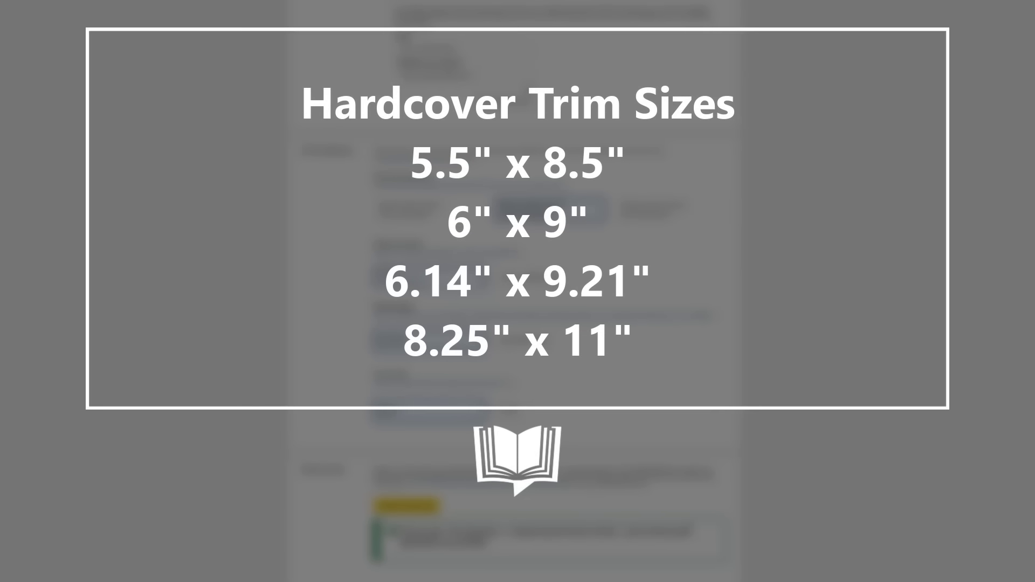
{"action": "scroll", "coordinate": [307, 268], "scroll_direction": "down", "scroll_amount": 1}
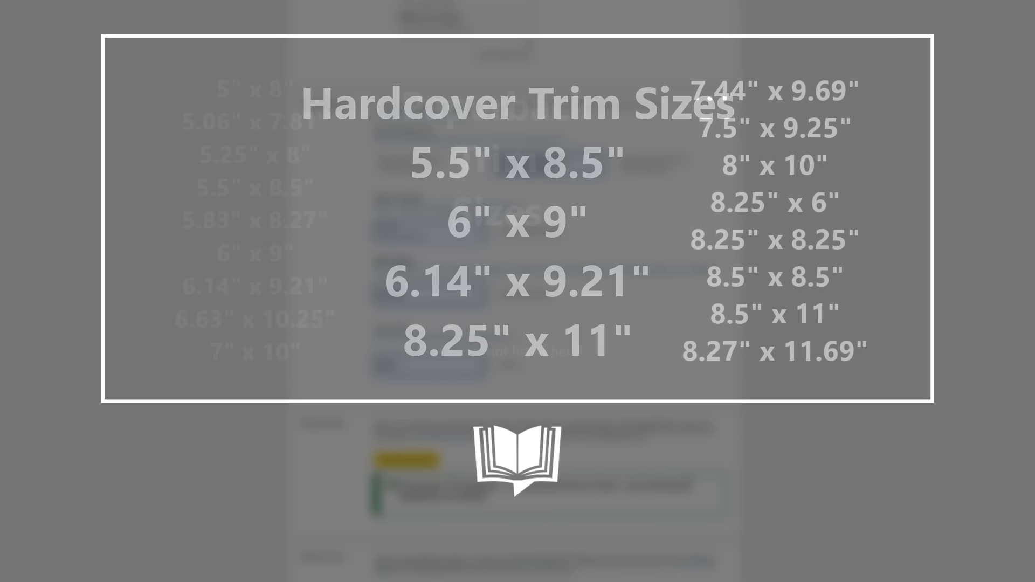
{"action": "scroll", "coordinate": [307, 268], "scroll_direction": "down", "scroll_amount": 1}
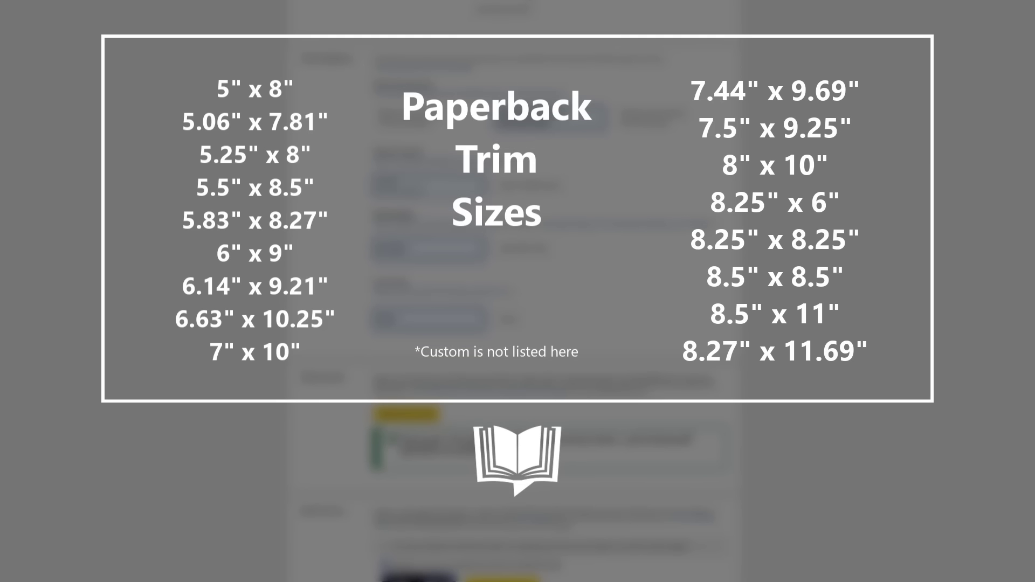
{"action": "scroll", "coordinate": [307, 268], "scroll_direction": "down", "scroll_amount": 2}
{"action": "scroll", "coordinate": [331, 323], "scroll_direction": "down", "scroll_amount": 2}
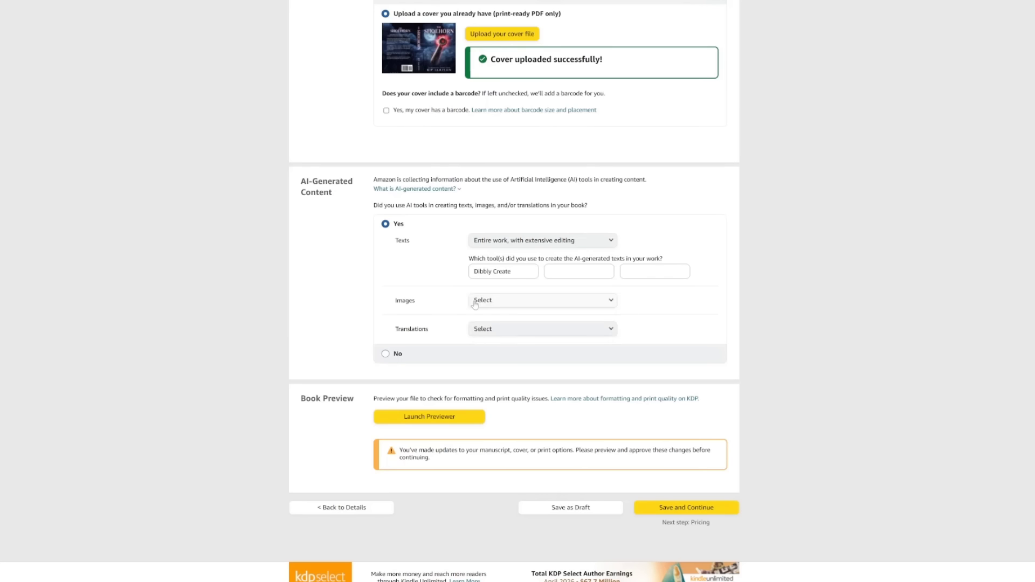
Set AI-generated images and translations to None, then launch the hardcover previewer.
{"action": "left_click", "coordinate": [477, 300]}
{"action": "left_click", "coordinate": [482, 301]}
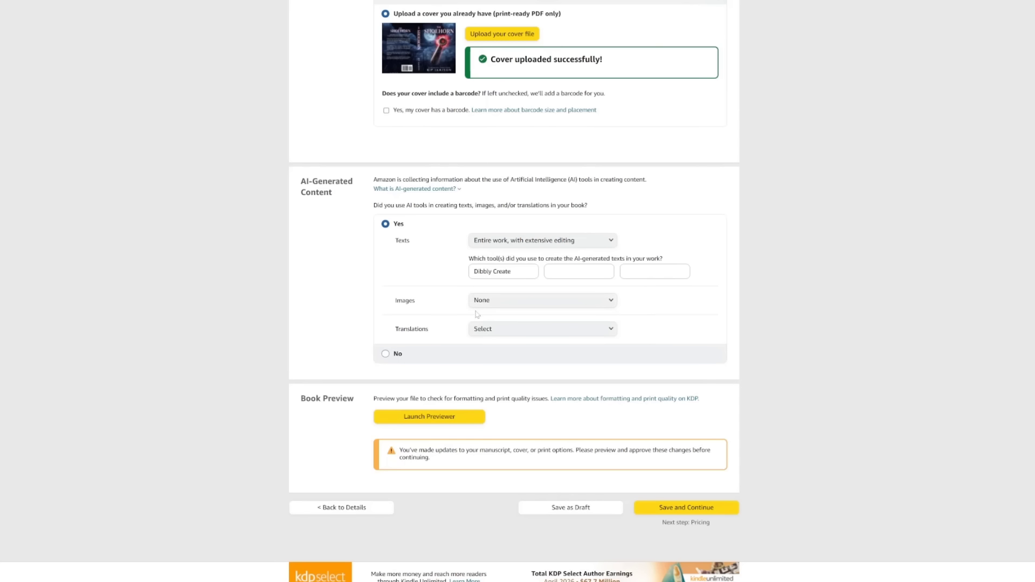
{"action": "left_click", "coordinate": [543, 329]}
{"action": "left_click", "coordinate": [481, 340]}
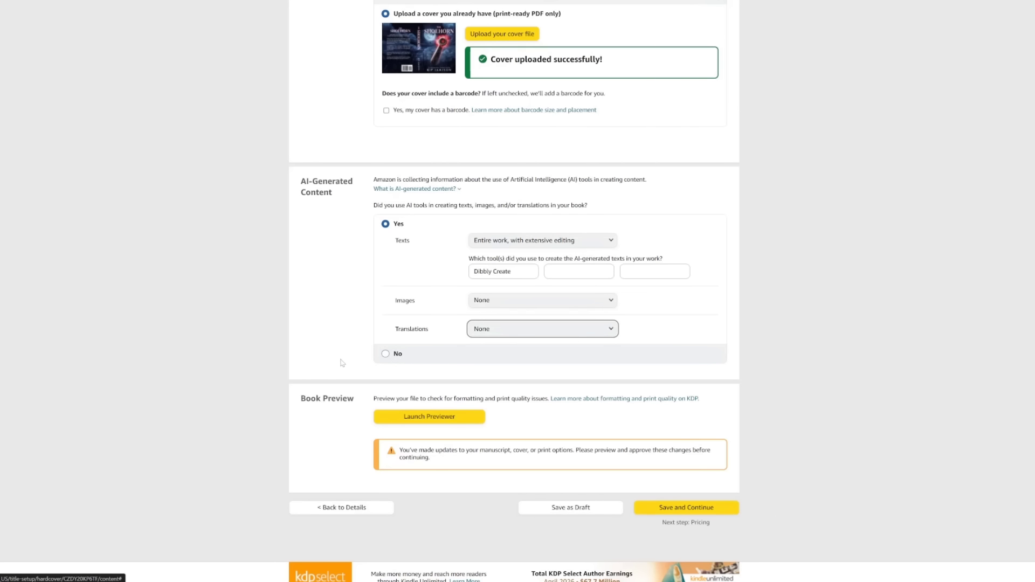
{"action": "scroll", "coordinate": [343, 362], "scroll_direction": "down", "scroll_amount": 3}
{"action": "left_click", "coordinate": [409, 340]}
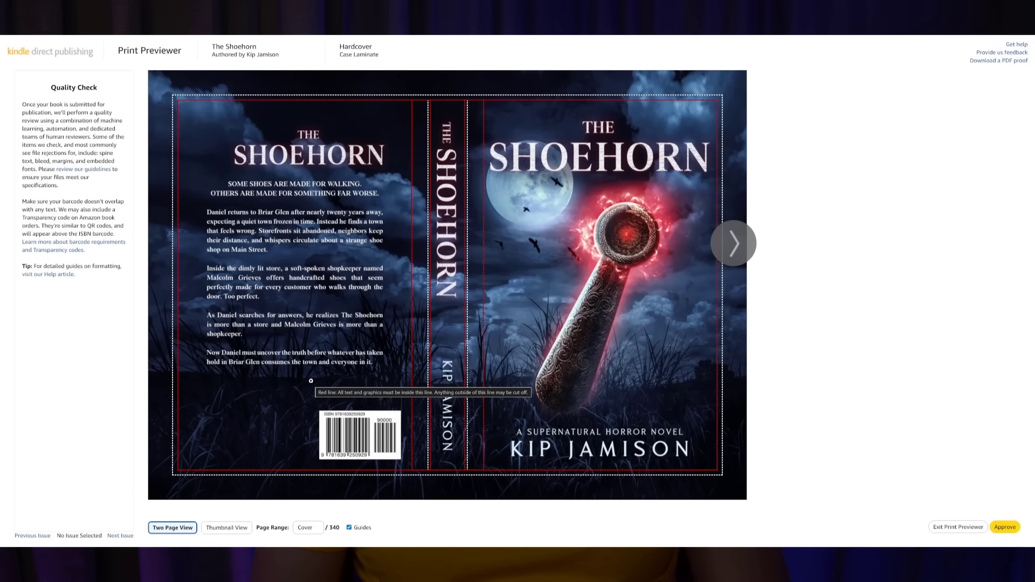
Page through four preview spreads, then save the hardcover content at $9.73 printing cost.
{"action": "left_click", "coordinate": [735, 259]}
{"action": "left_click", "coordinate": [735, 259]}
{"action": "left_click", "coordinate": [735, 260]}
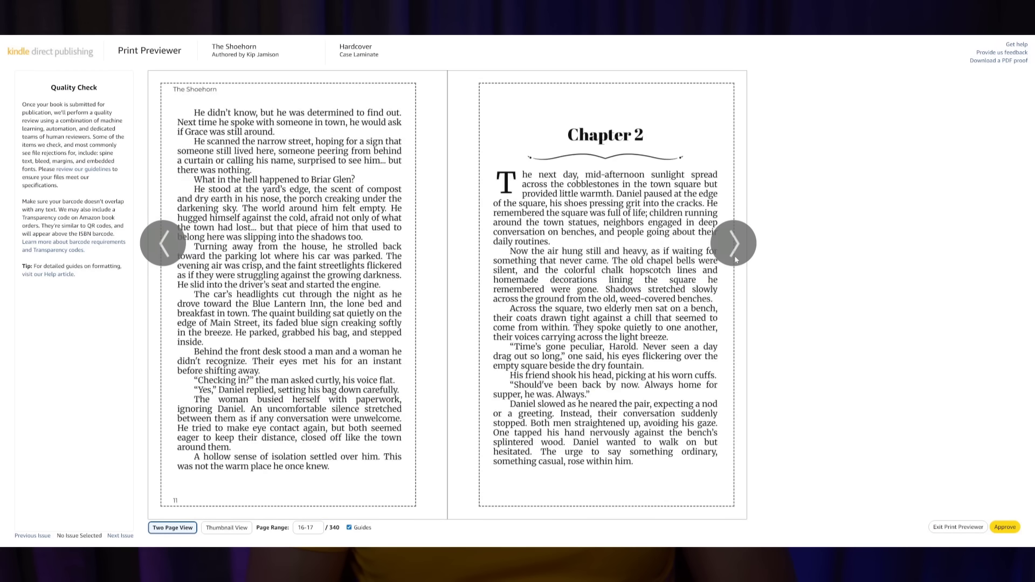
{"action": "left_click", "coordinate": [735, 259]}
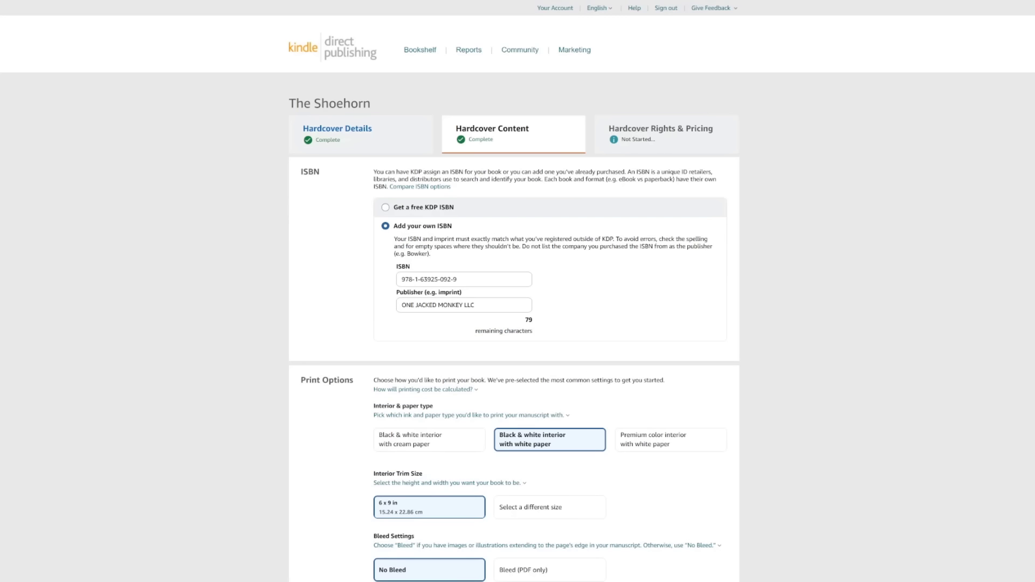
{"action": "scroll", "coordinate": [584, 372], "scroll_direction": "down", "scroll_amount": 3}
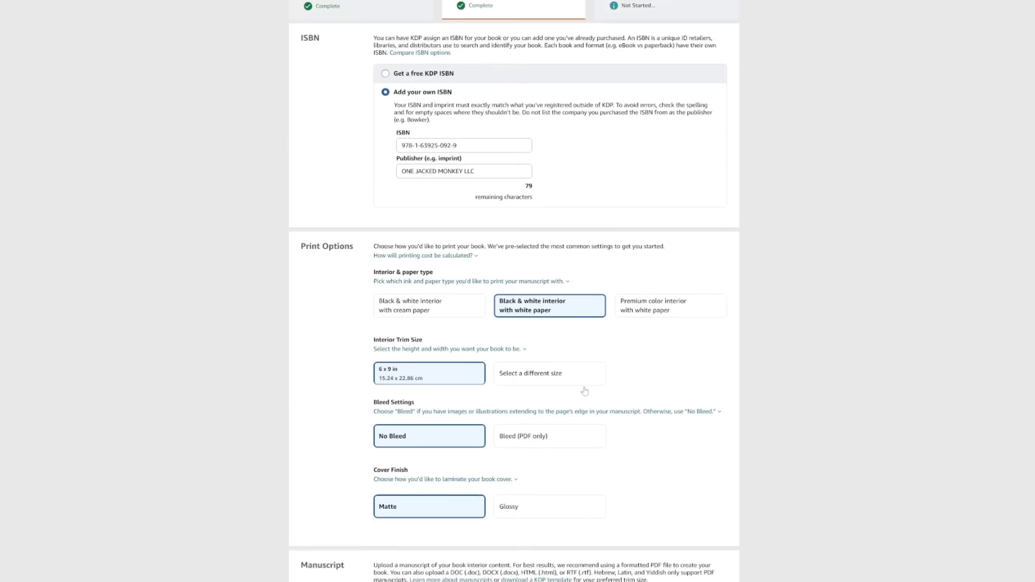
{"action": "scroll", "coordinate": [584, 390], "scroll_direction": "down", "scroll_amount": 15}
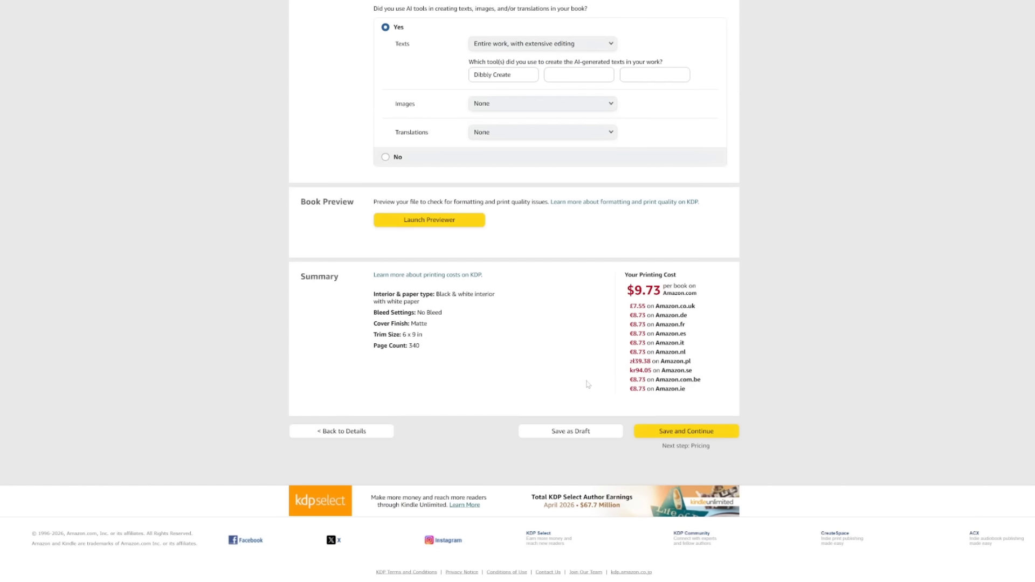
{"action": "left_click", "coordinate": [646, 430]}
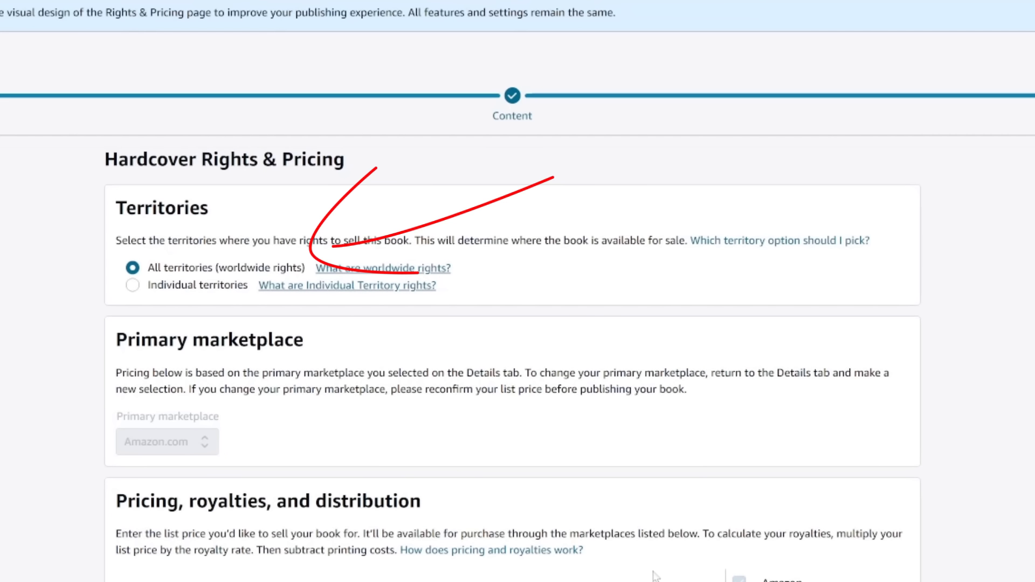
Edit the hardcover's marketplace prices, ending with Amazon.se at SEK 233.01, and publish it.
{"action": "scroll", "coordinate": [654, 576], "scroll_direction": "down", "scroll_amount": 3}
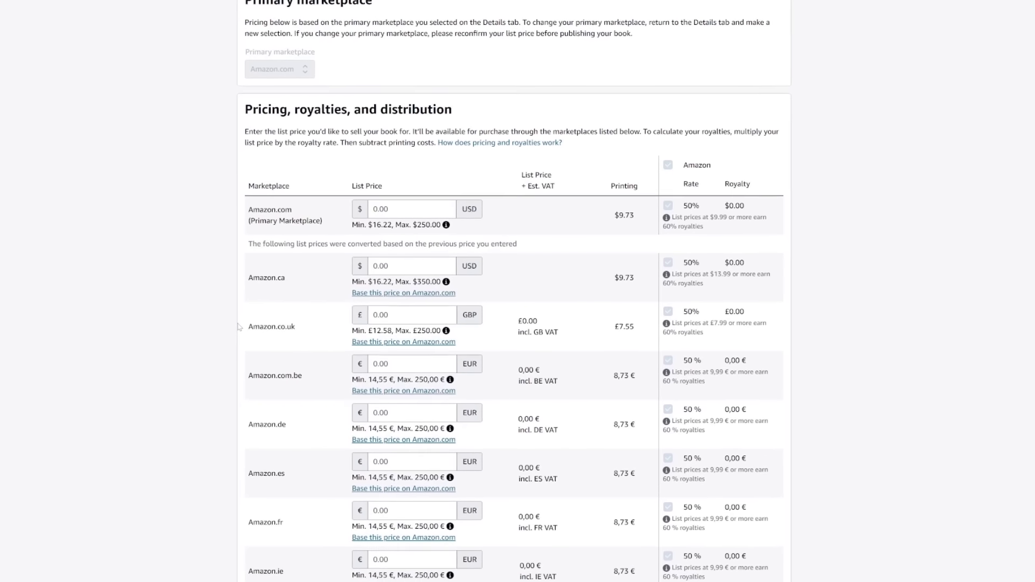
{"action": "scroll", "coordinate": [239, 327], "scroll_direction": "down", "scroll_amount": 1}
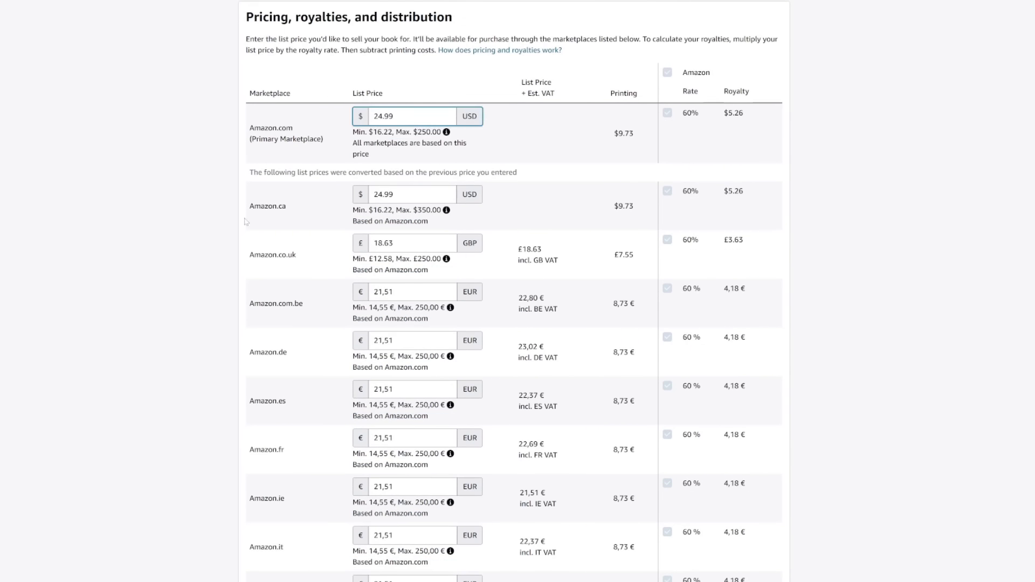
{"action": "scroll", "coordinate": [239, 327], "scroll_direction": "down", "scroll_amount": 3}
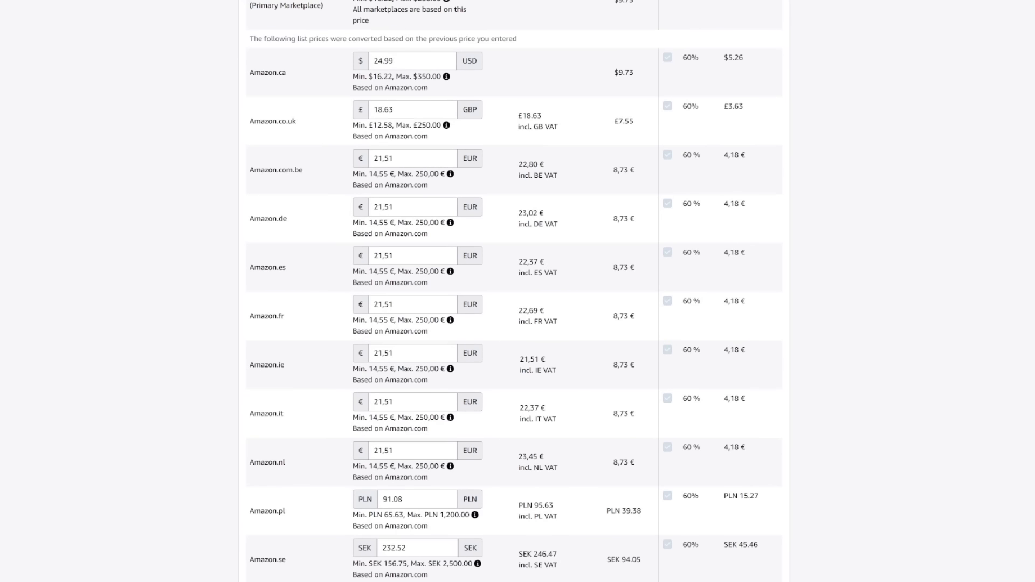
{"action": "scroll", "coordinate": [413, 231], "scroll_direction": "down", "scroll_amount": 1}
{"action": "left_click", "coordinate": [413, 231]}
{"action": "left_click", "coordinate": [412, 329]}
{"action": "type", "text": "99"}
{"action": "scroll", "coordinate": [413, 383], "scroll_direction": "down", "scroll_amount": 2}
{"action": "left_click", "coordinate": [412, 384]}
{"action": "type", "text": "42"}
{"action": "scroll", "coordinate": [138, 315], "scroll_direction": "down", "scroll_amount": 3}
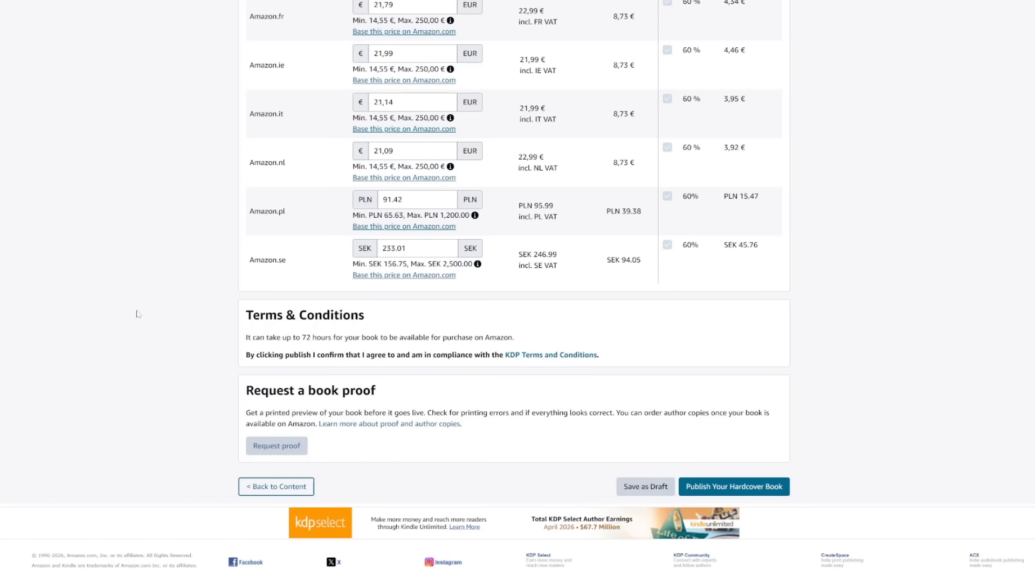
{"action": "left_click", "coordinate": [723, 487]}
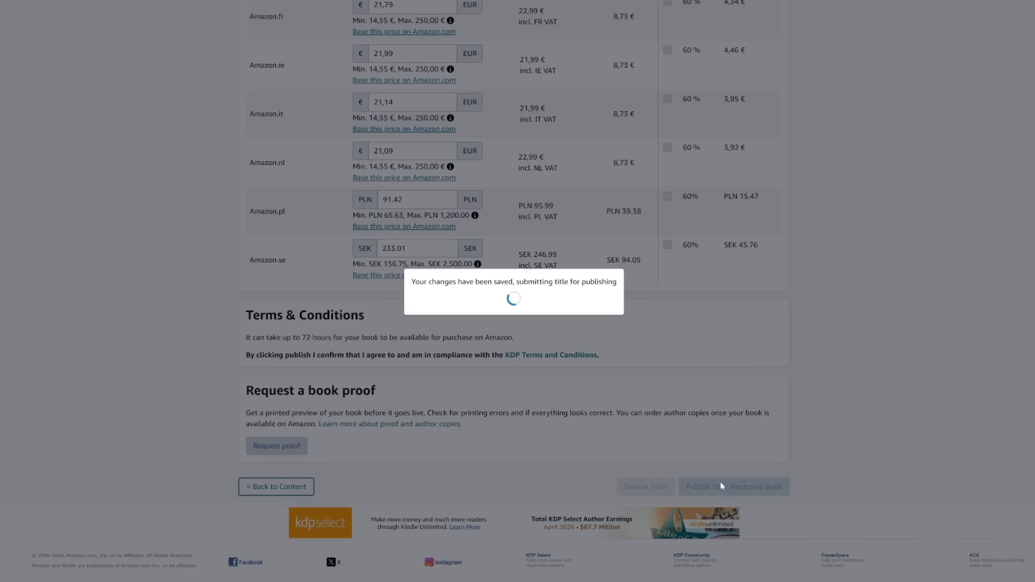